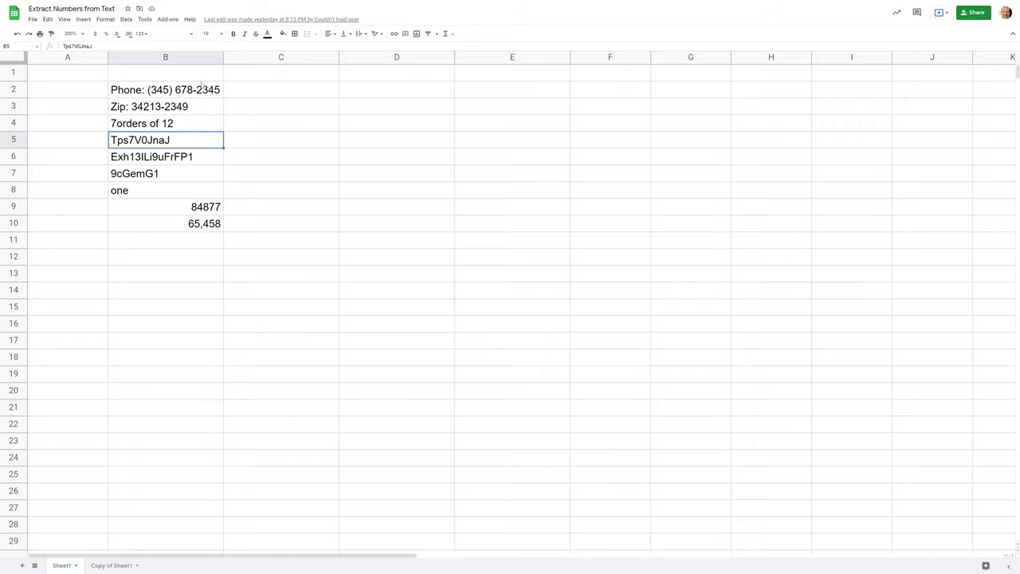
# Step: Review the sample entries in B2:B10, focusing on the phone, zip and orders cells in B2:B4
pyautogui.click(204, 93)
pyautogui.moveTo(205, 106); pyautogui.dragTo(209, 228)
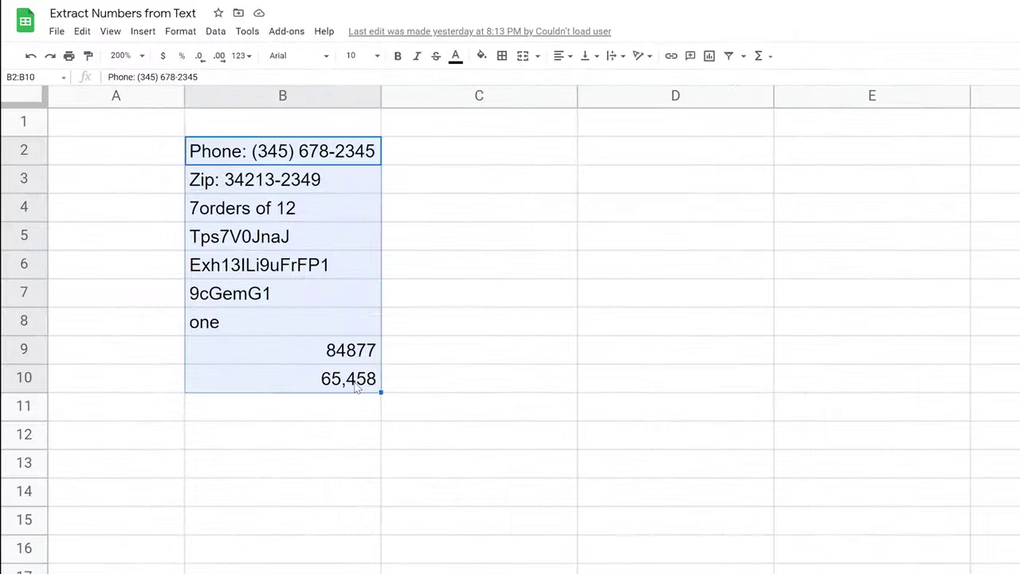
pyautogui.click(326, 185)
pyautogui.click(325, 214)
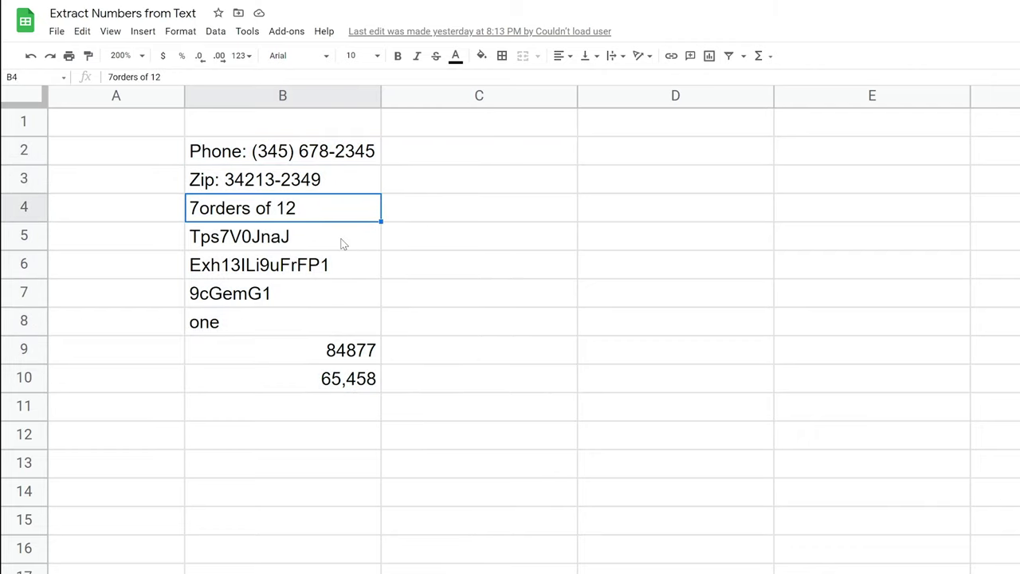
pyautogui.click(343, 243)
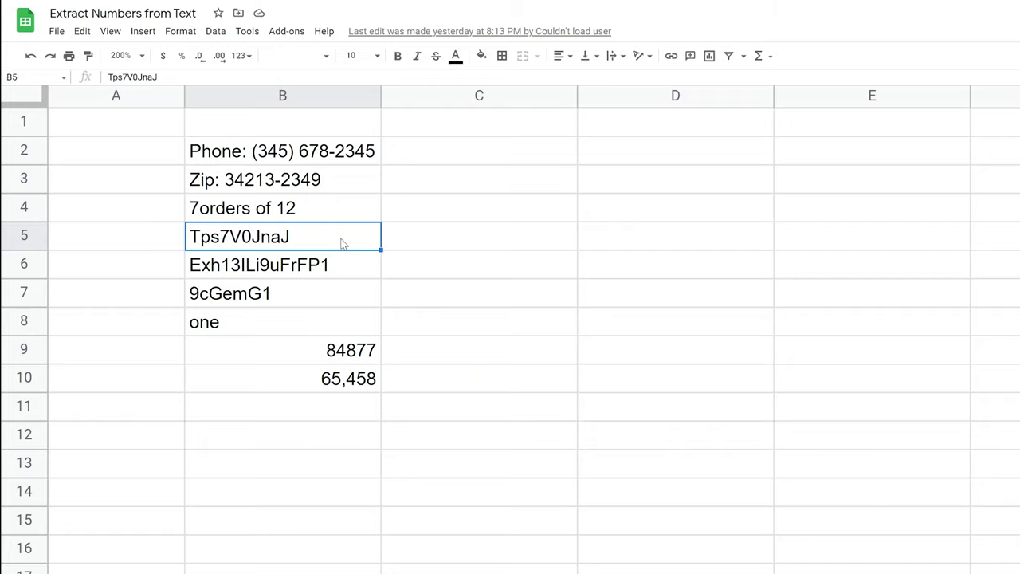
pyautogui.moveTo(282, 158); pyautogui.dragTo(284, 383)
pyautogui.click(319, 179)
pyautogui.click(355, 159)
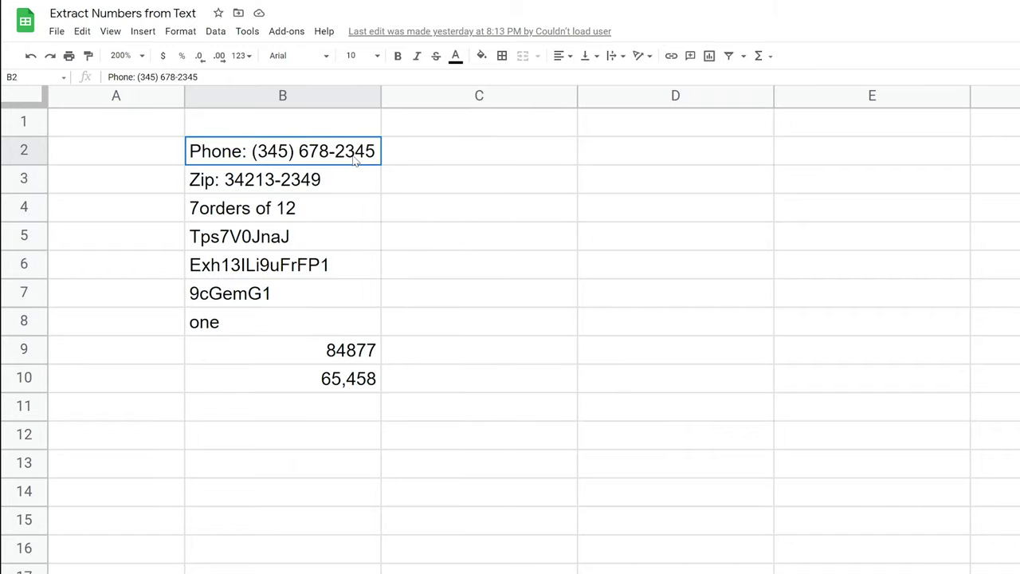
pyautogui.click(354, 180)
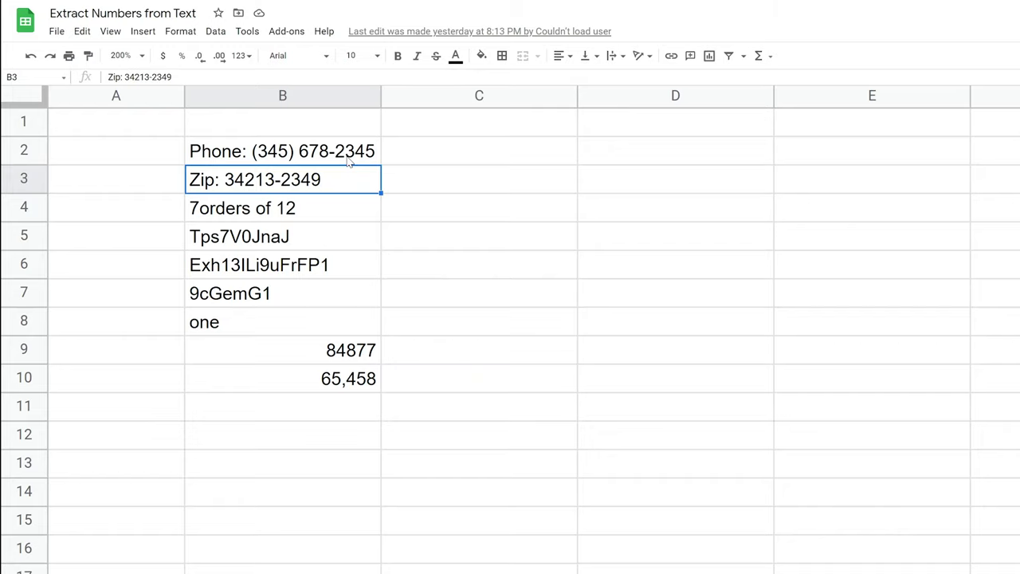
pyautogui.click(348, 161)
pyautogui.click(344, 182)
pyautogui.click(342, 205)
pyautogui.moveTo(344, 157); pyautogui.dragTo(343, 174)
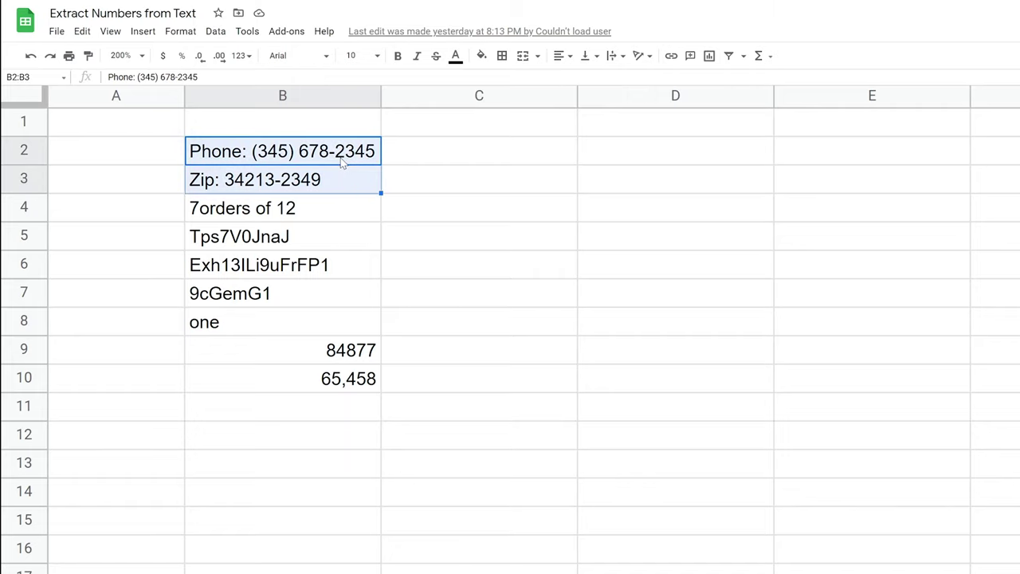
# Step: Examine the mix of text and digits inside the phone, zip and orders entries in B2:B4
pyautogui.tripleClick(214, 152)
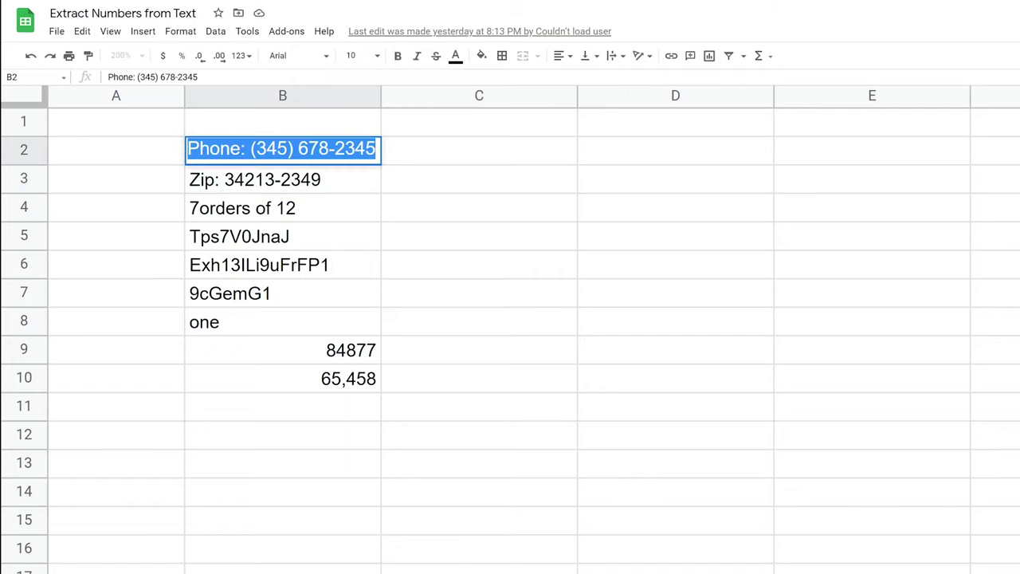
pyautogui.moveTo(247, 149); pyautogui.dragTo(209, 149)
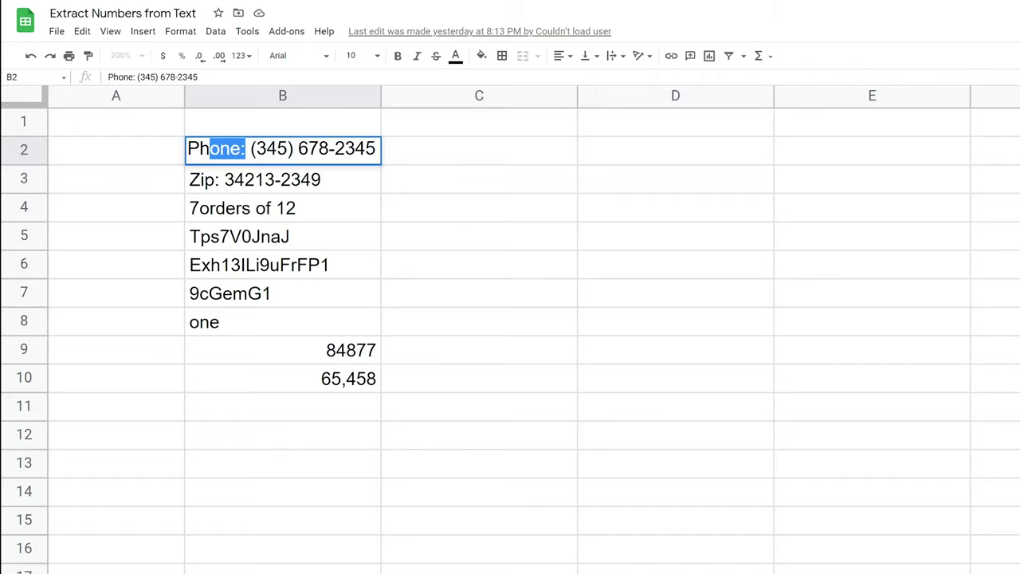
pyautogui.click(293, 148)
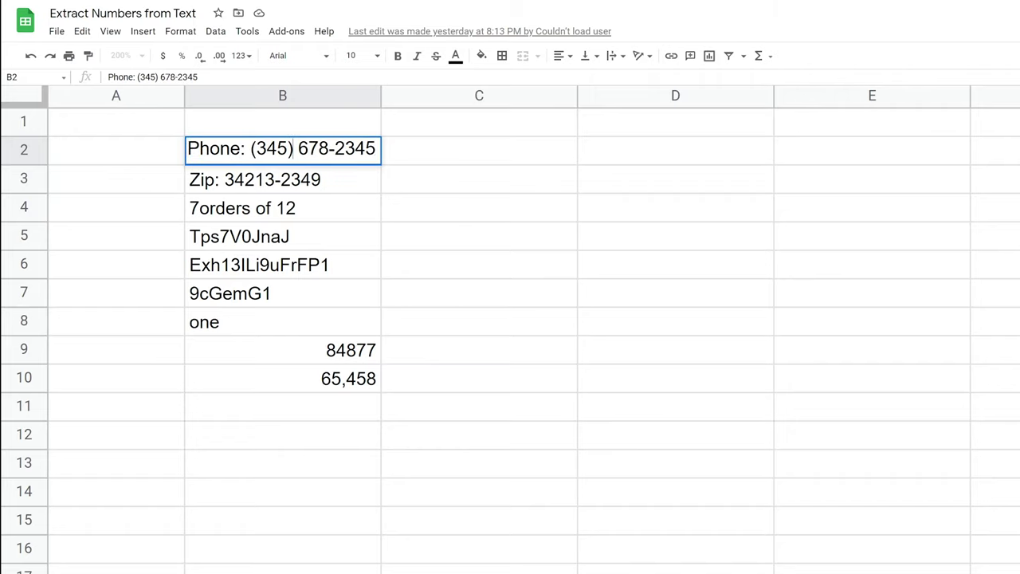
pyautogui.press('Escape')
pyautogui.click(301, 181)
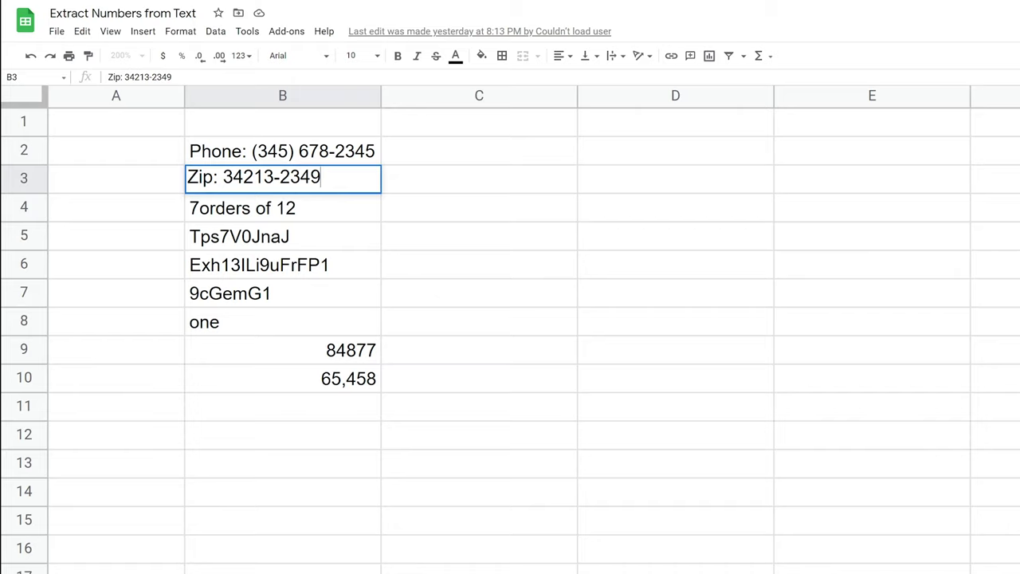
pyautogui.doubleClick(300, 204)
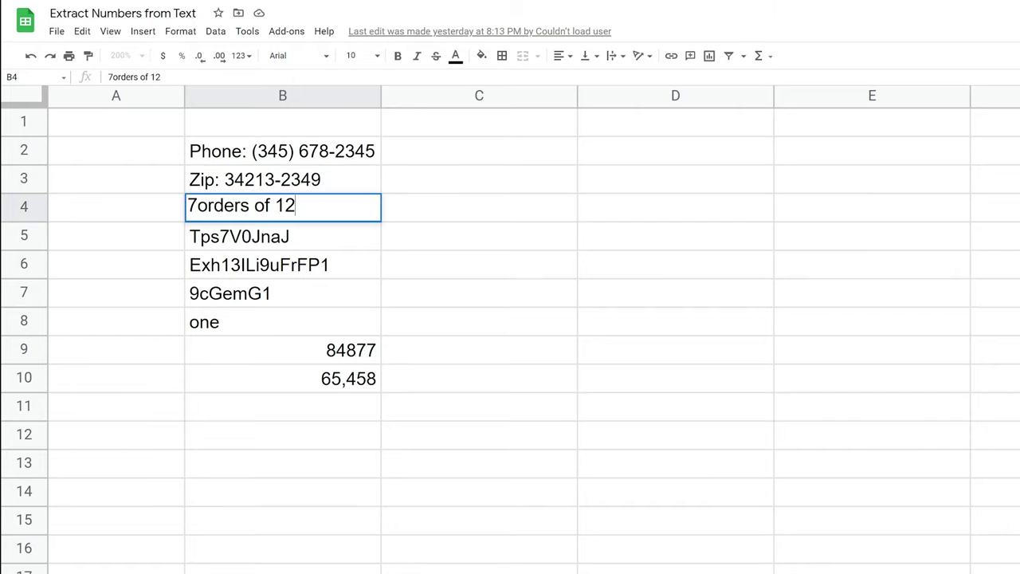
pyautogui.click(186, 206)
pyautogui.press('End')
pyautogui.press('Home')
pyautogui.hotkey('shift', 'Right')
pyautogui.press('End')
pyautogui.hotkey('shift', 'Left')
pyautogui.press('Escape')
# Step: Review the alphanumeric codes, the spelled-out number and the purely numeric values in B5:B10
pyautogui.click(306, 231)
pyautogui.click(308, 261)
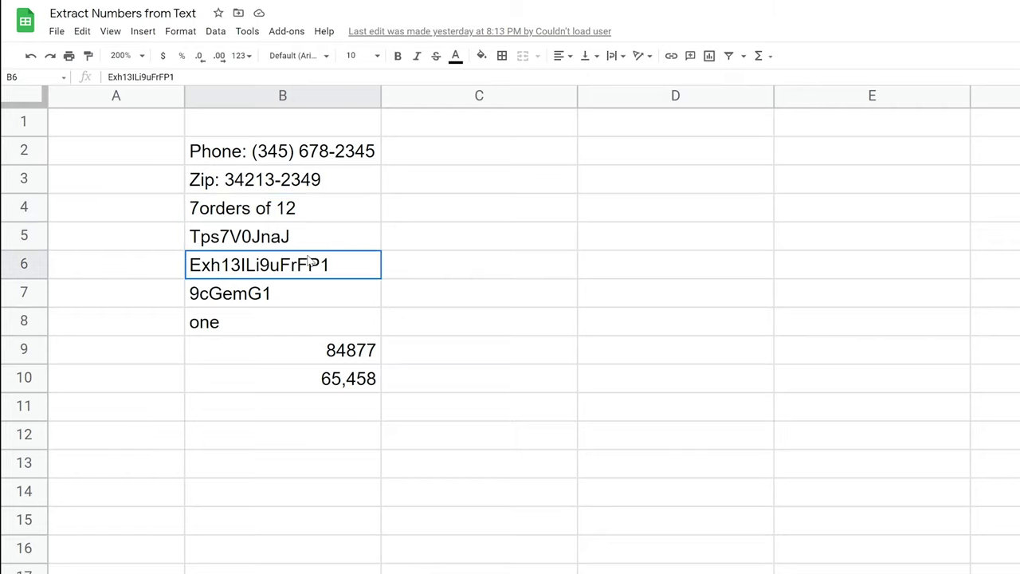
pyautogui.click(308, 292)
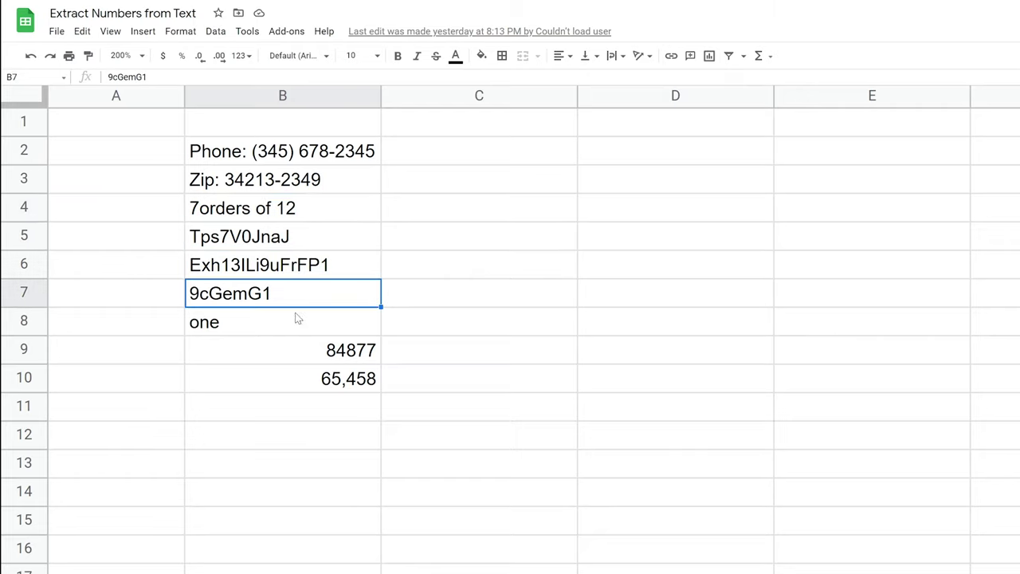
pyautogui.click(295, 322)
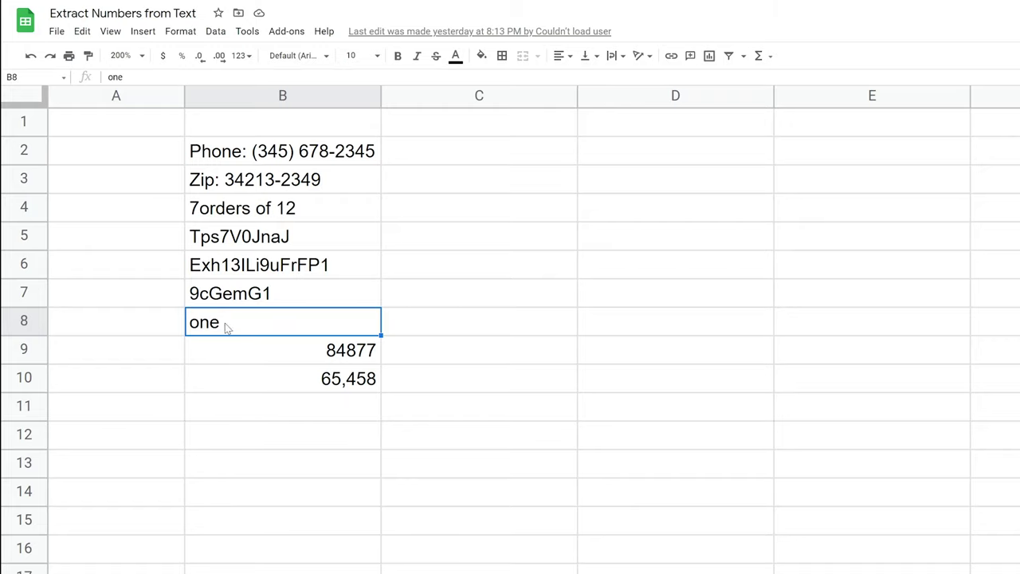
pyautogui.click(237, 352)
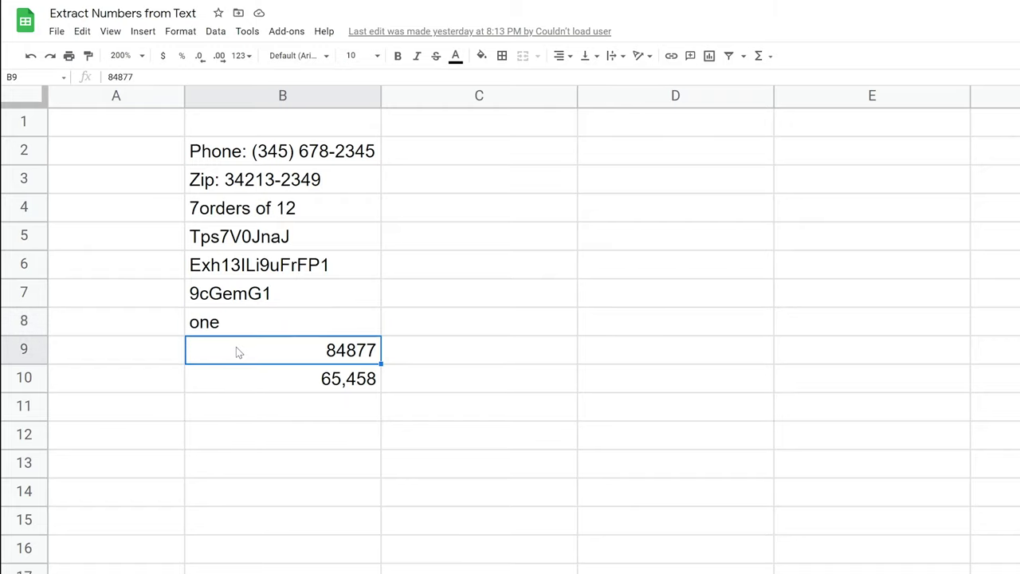
pyautogui.click(246, 381)
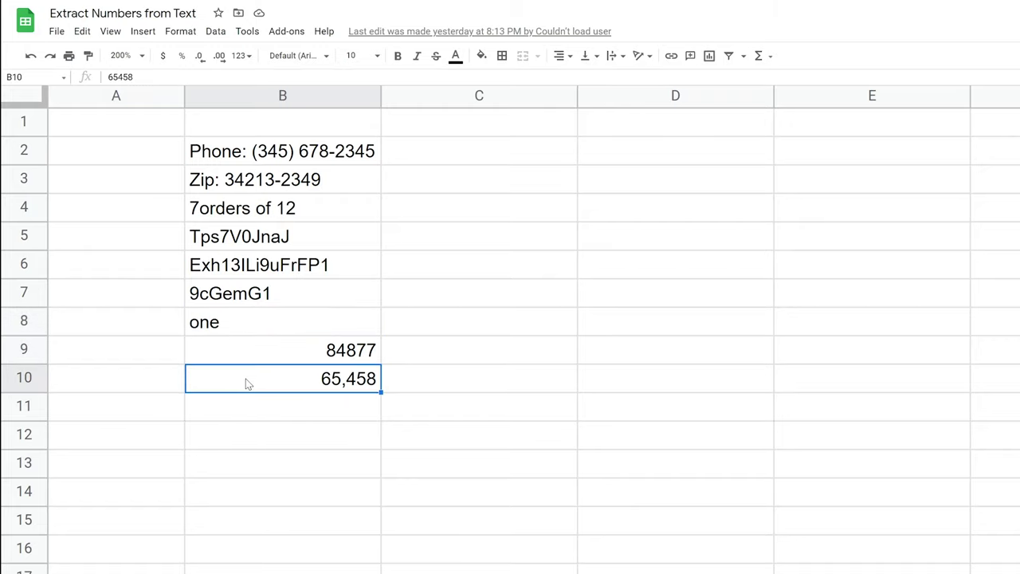
pyautogui.click(295, 359)
pyautogui.click(295, 377)
pyautogui.click(308, 361)
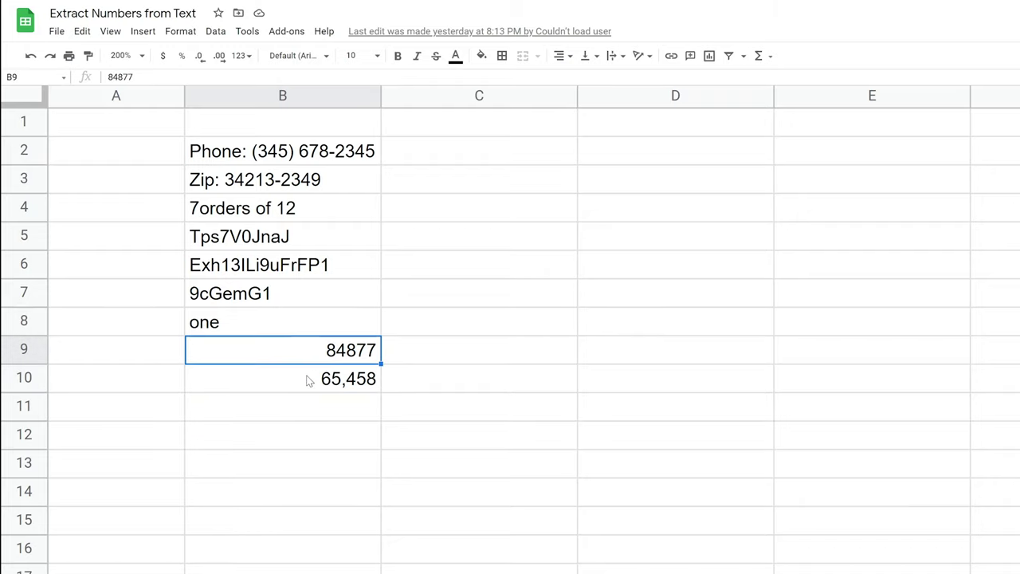
pyautogui.click(309, 381)
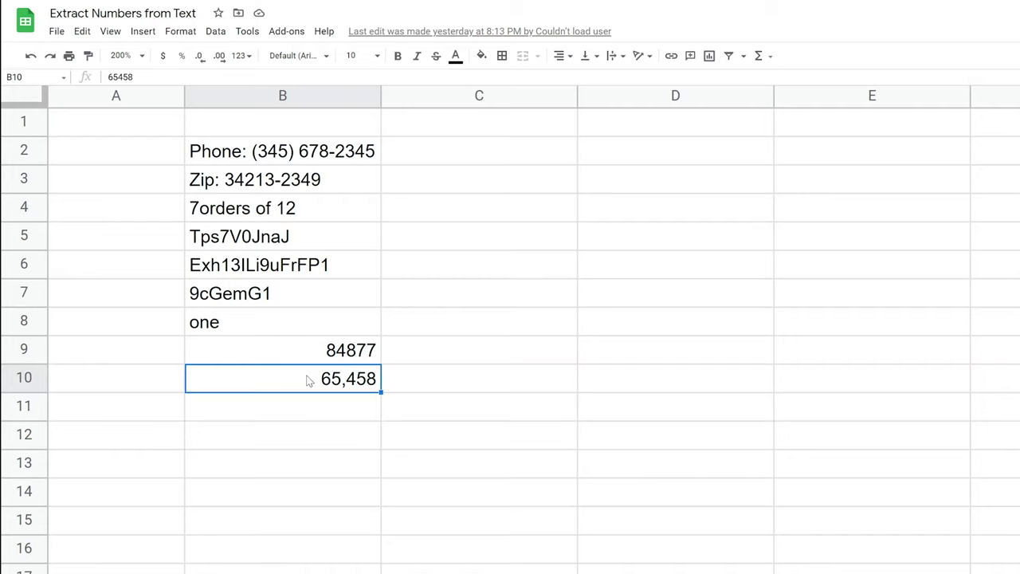
# Step: Examine the punctuation and spacing that separate the digit groups of the phone entry in B2
pyautogui.click(476, 139)
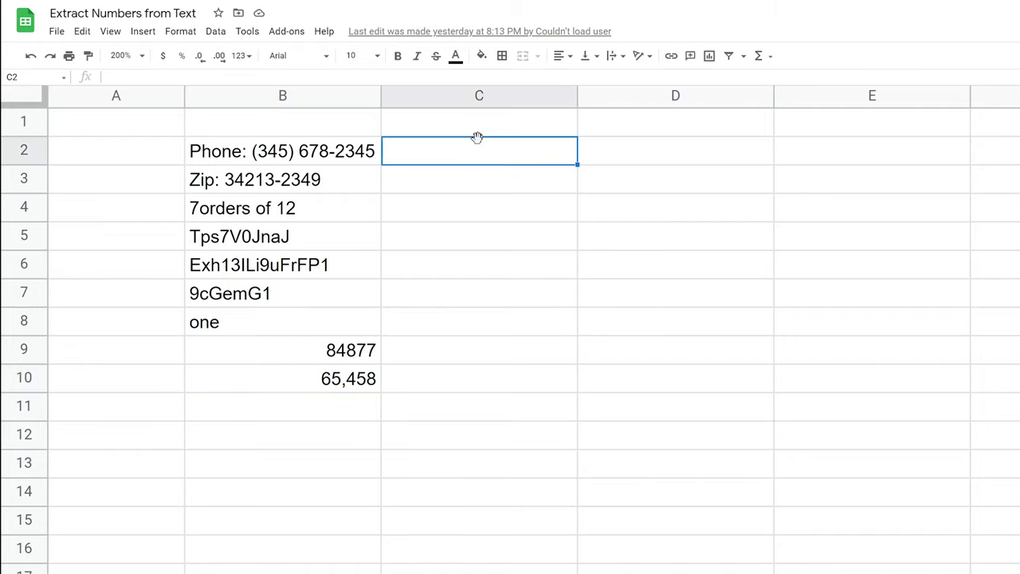
pyautogui.doubleClick(280, 158)
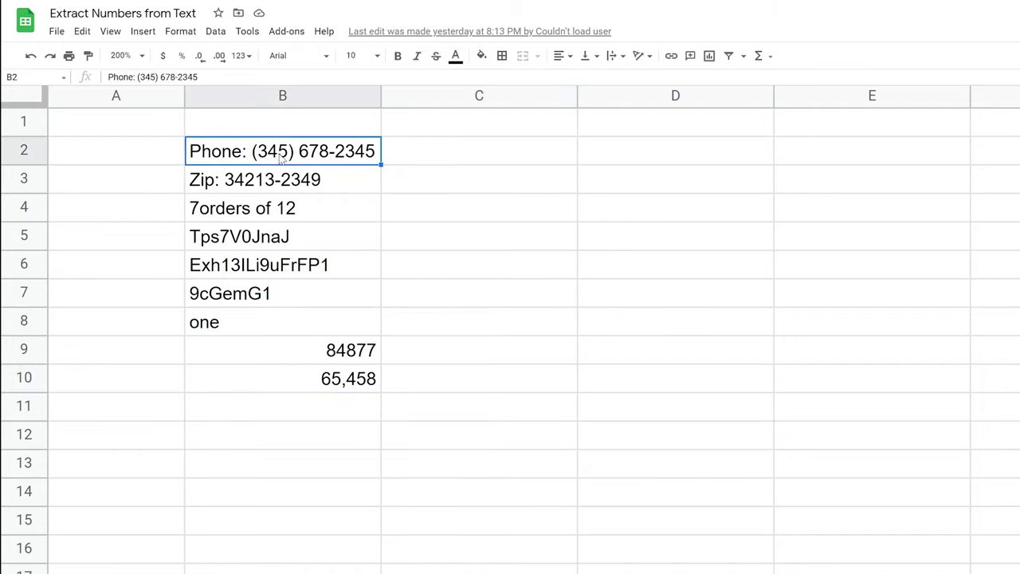
pyautogui.moveTo(277, 149); pyautogui.dragTo(298, 149)
pyautogui.click(287, 149)
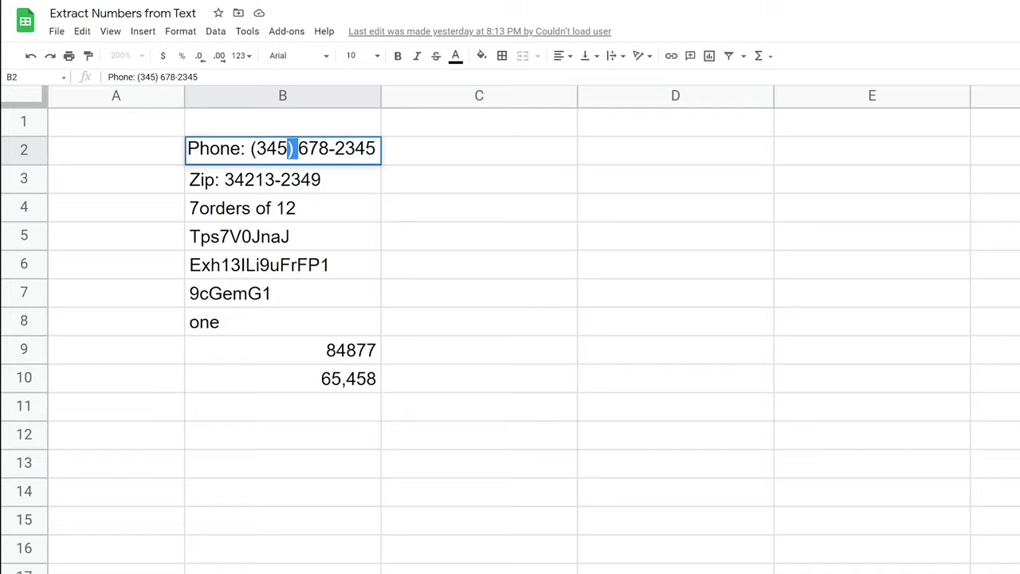
pyautogui.press('Escape')
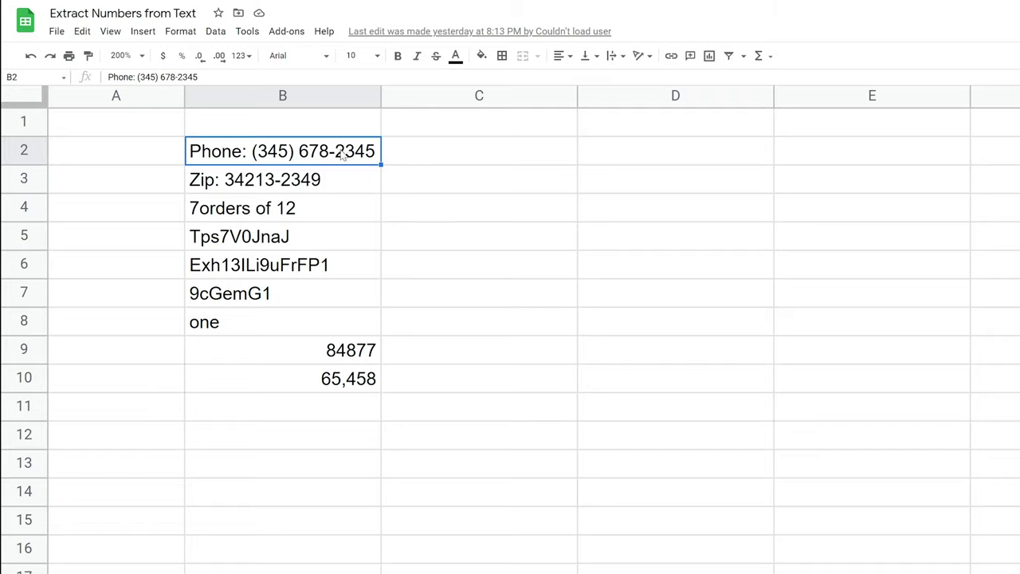
# Step: Copy the formula =SPLIT(lower(B2),"qwertyuiopasdfghjklzxcvbnm`-=[]\;',./!@#$%^&*(): ") from F2 of Copy of Sheet1 into C2 of Sheet1
pyautogui.click(423, 156)
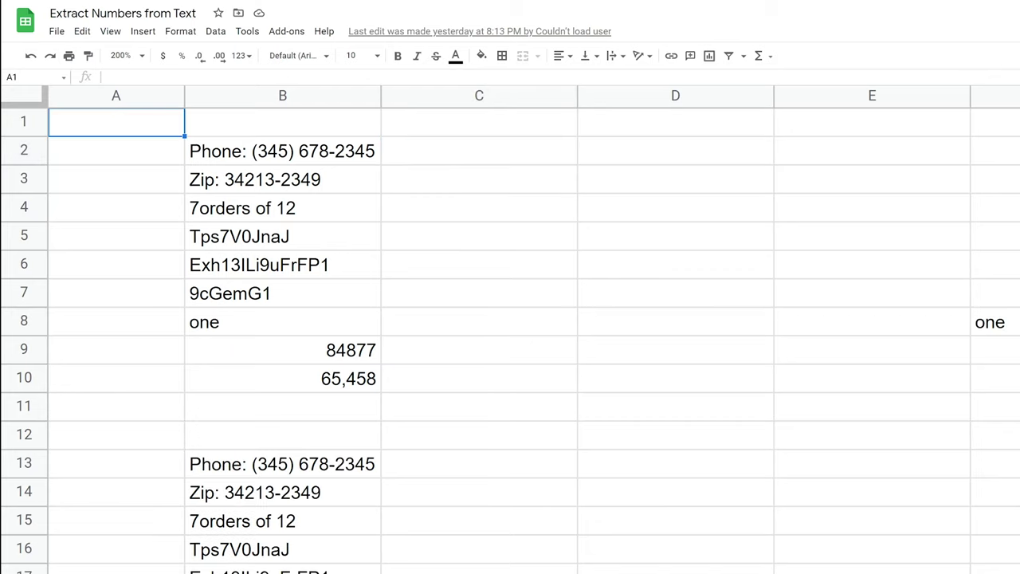
pyautogui.click(997, 149)
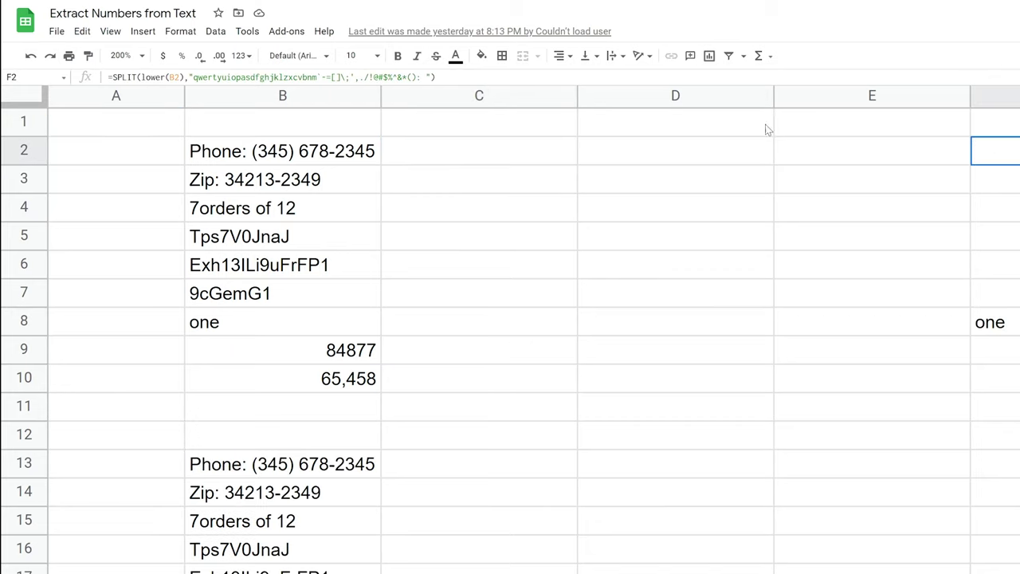
pyautogui.moveTo(436, 77); pyautogui.dragTo(89, 76)
pyautogui.hotkey('ctrl', 'c')
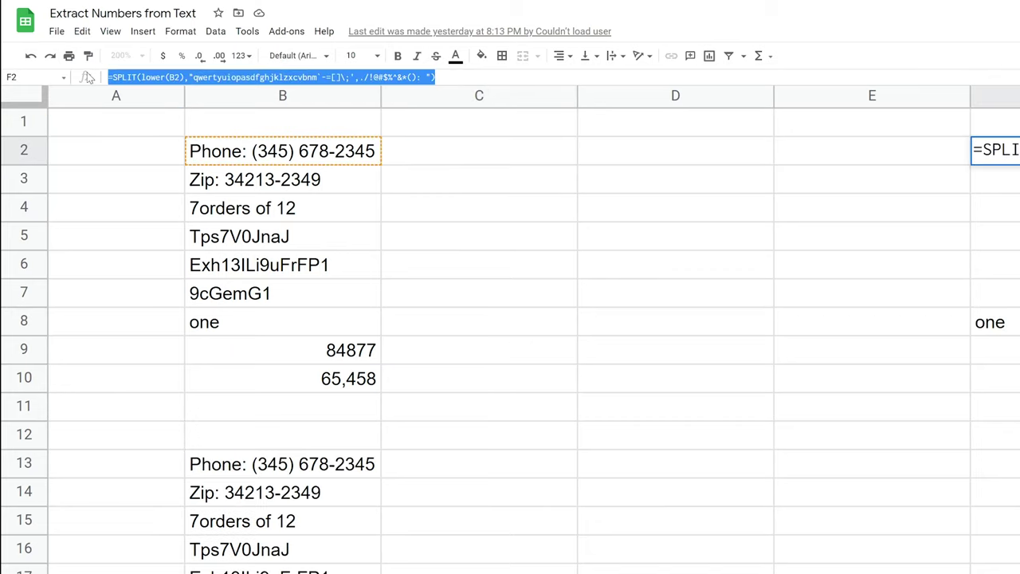
pyautogui.press('Escape')
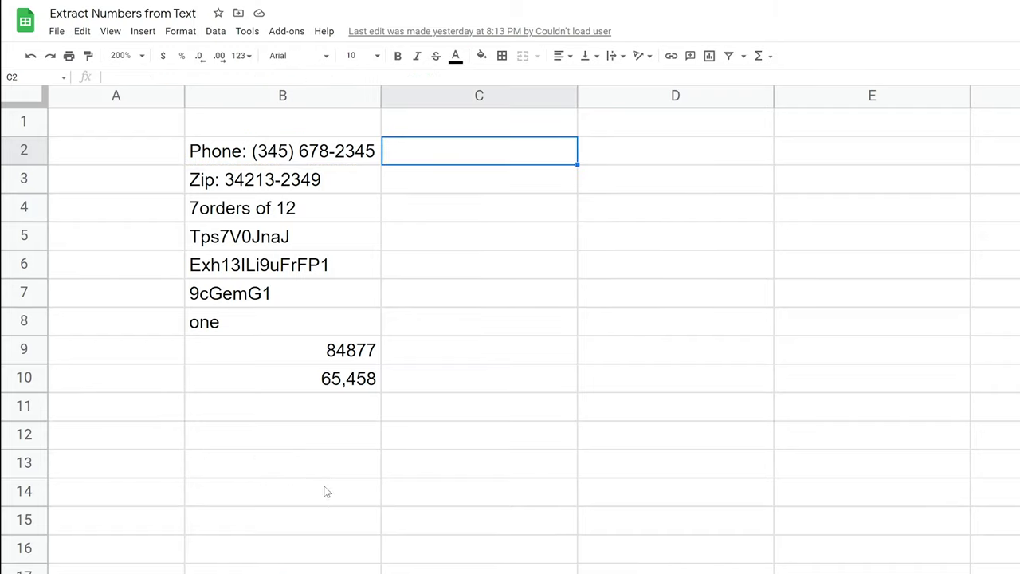
pyautogui.hotkey('ctrl', 'v')
pyautogui.doubleClick(468, 156)
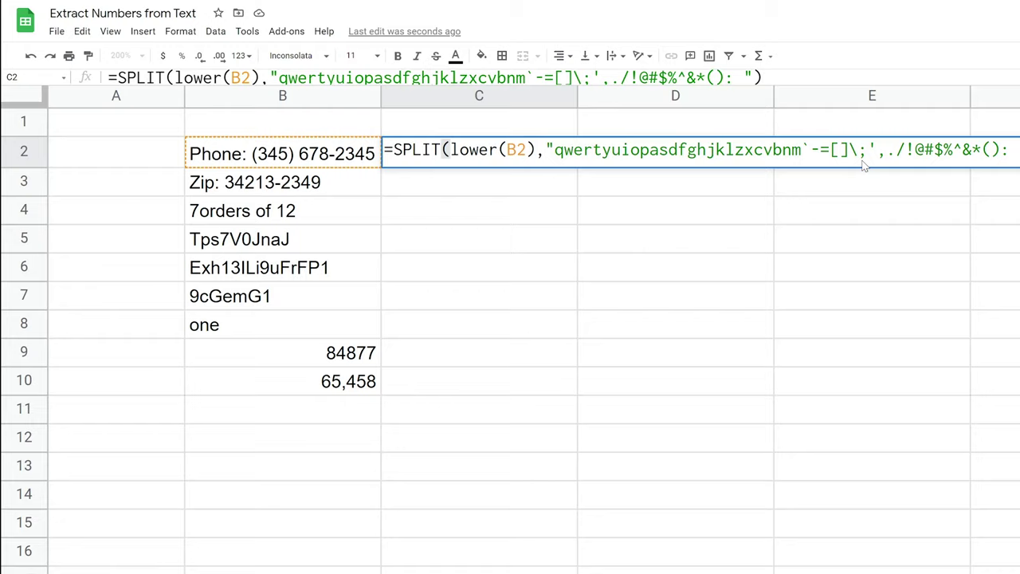
pyautogui.press('Return')
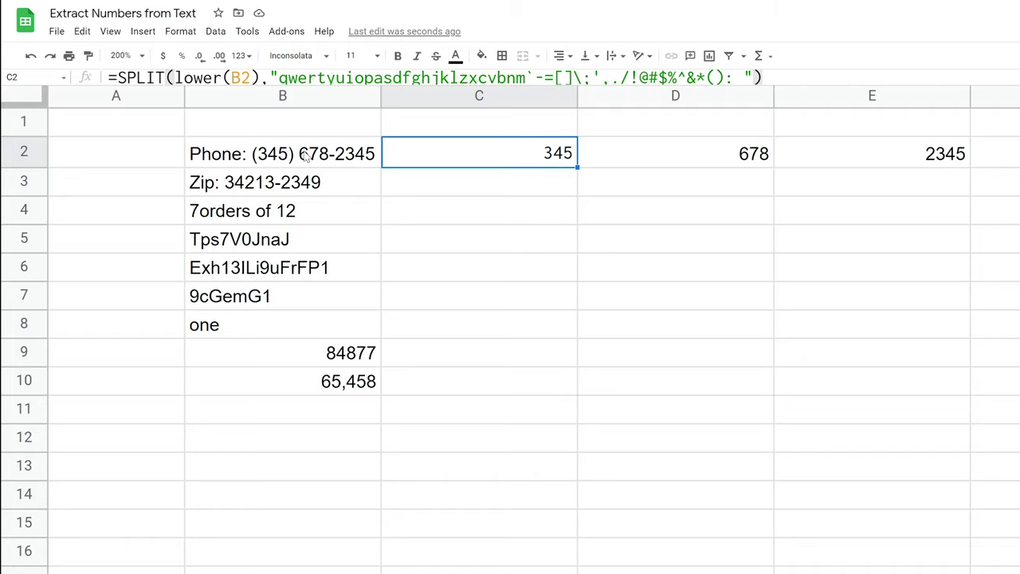
# Step: Examine the SPLIT function's arguments and the nested LOWER function in the C2 formula
pyautogui.doubleClick(517, 164)
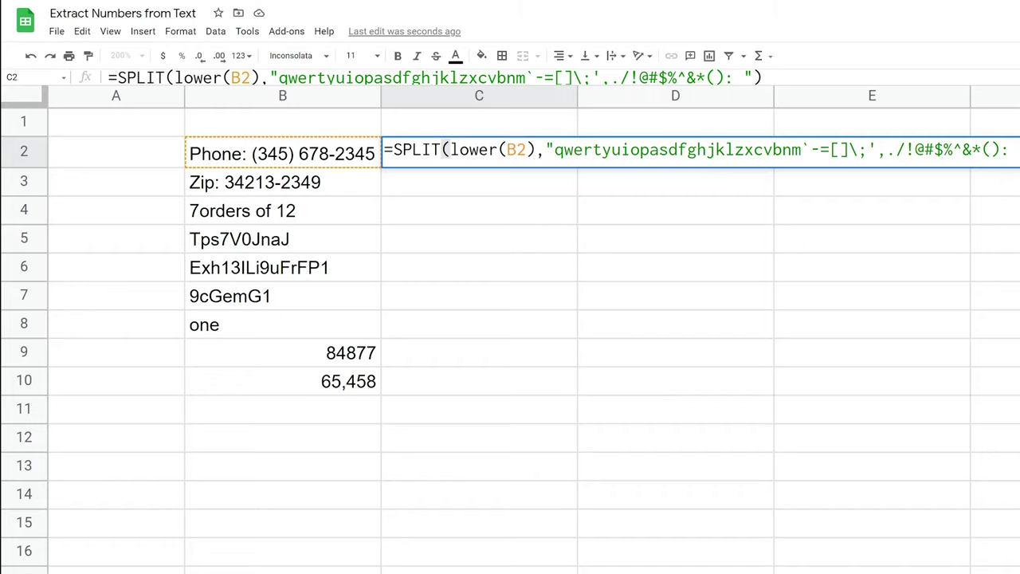
pyautogui.click(423, 150)
pyautogui.click(378, 146)
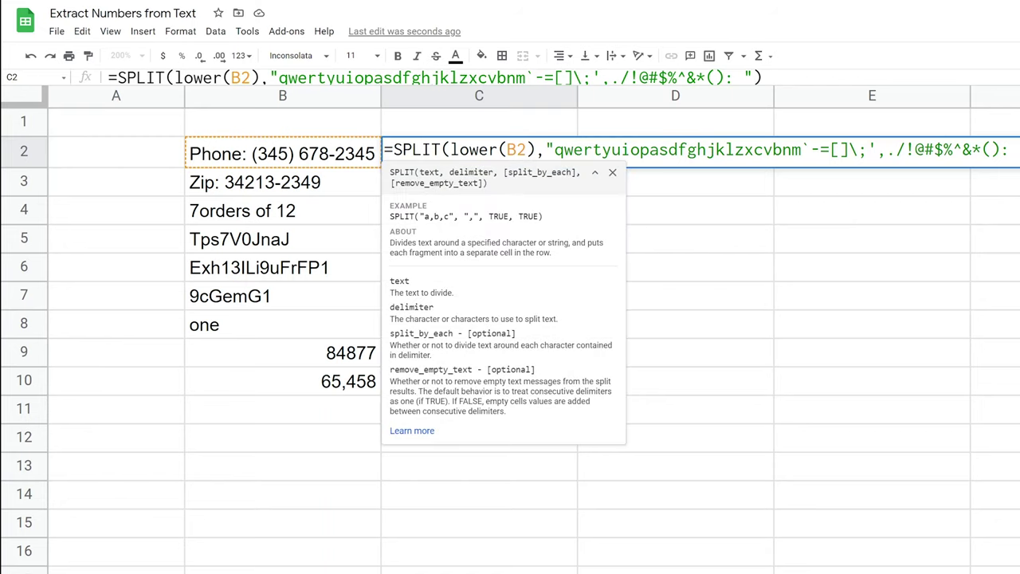
pyautogui.moveTo(438, 172); pyautogui.dragTo(481, 200)
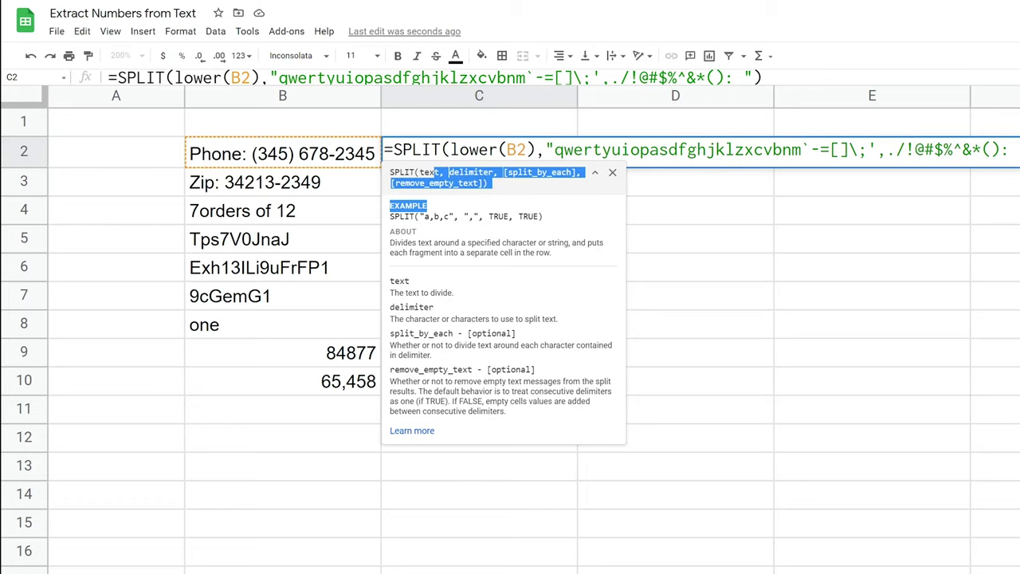
pyautogui.click(470, 150)
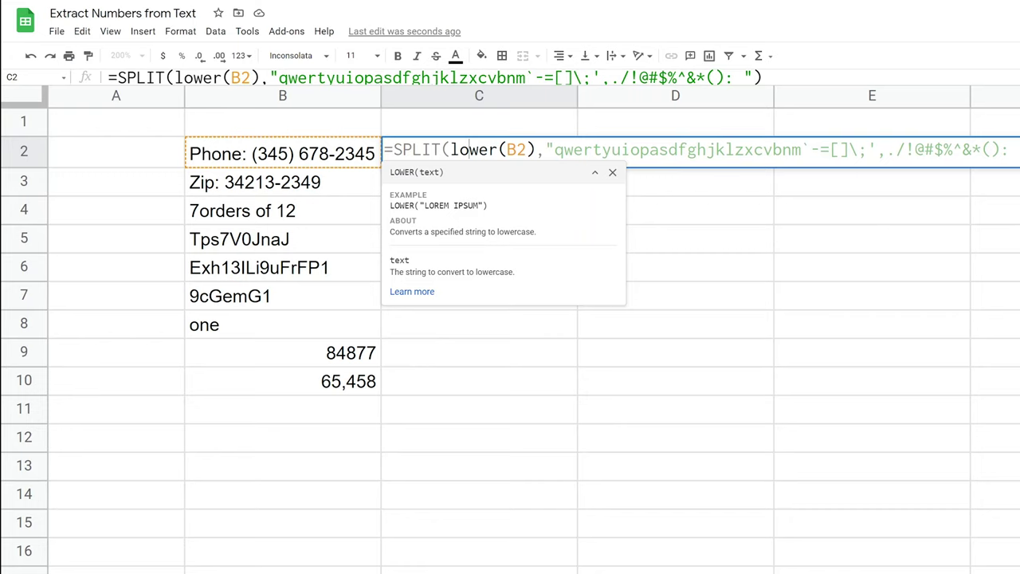
# Step: Examine the letters, punctuation and symbols listed in the delimiter argument of the C2 SPLIT formula
pyautogui.click(555, 150)
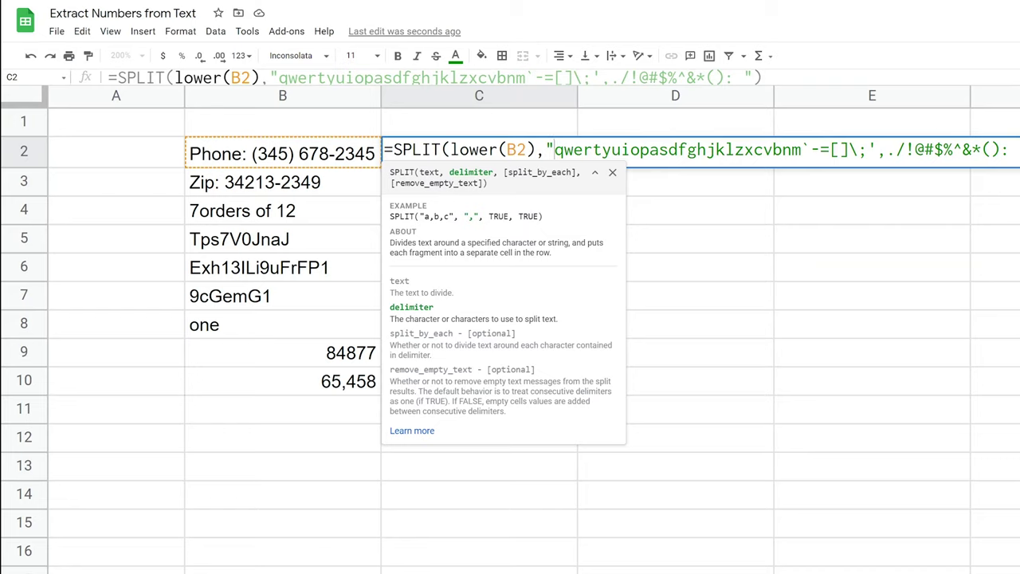
pyautogui.hotkey('shift', 'Right')
pyautogui.hotkey('shift', 'Right')
pyautogui.hotkey('shift', 'Right')
pyautogui.hotkey('shift', 'Right')
pyautogui.hotkey('shift', 'Right')
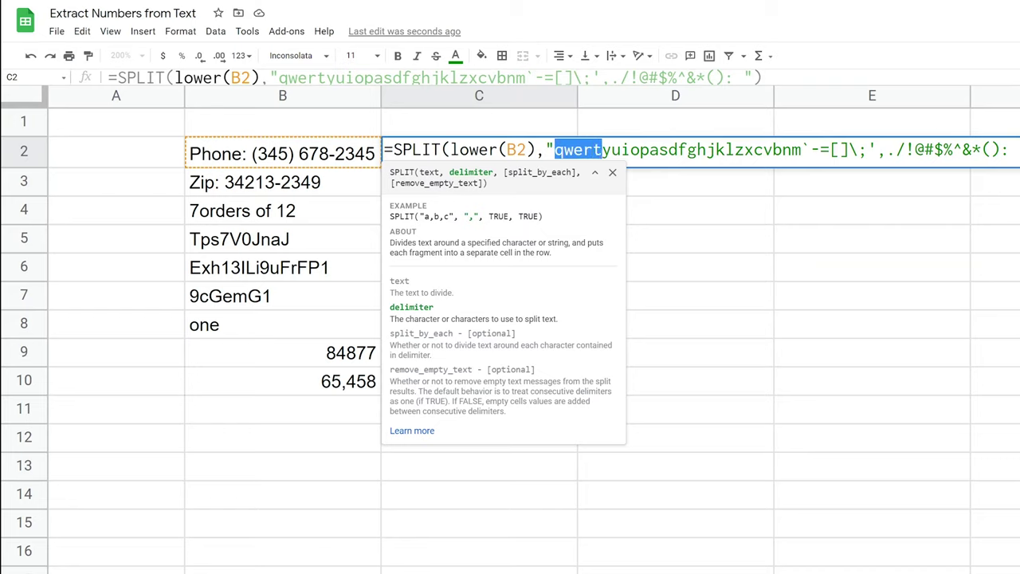
pyautogui.moveTo(583, 150); pyautogui.dragTo(918, 163)
pyautogui.click(831, 150)
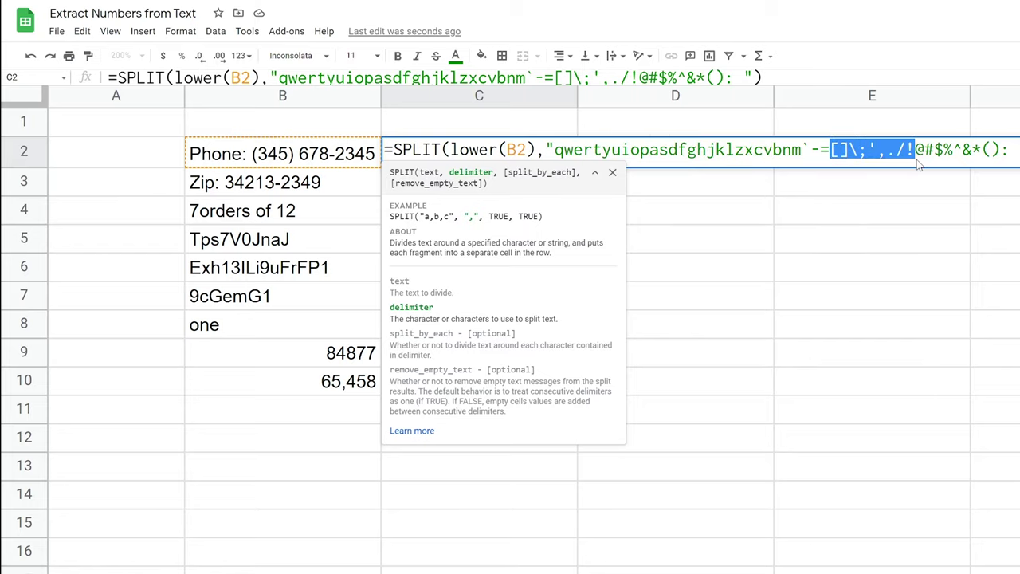
pyautogui.press('Escape')
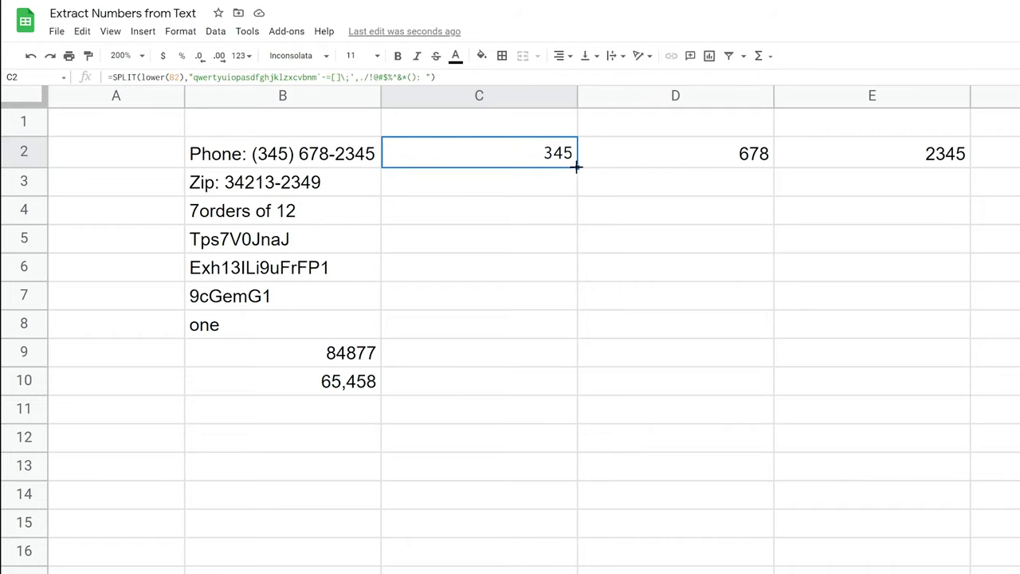
# Step: Fill the C2 SPLIT formula down through C10 and compare the extracted numbers in rows 3 to 5 with their source text
pyautogui.moveTo(578, 164); pyautogui.dragTo(559, 384)
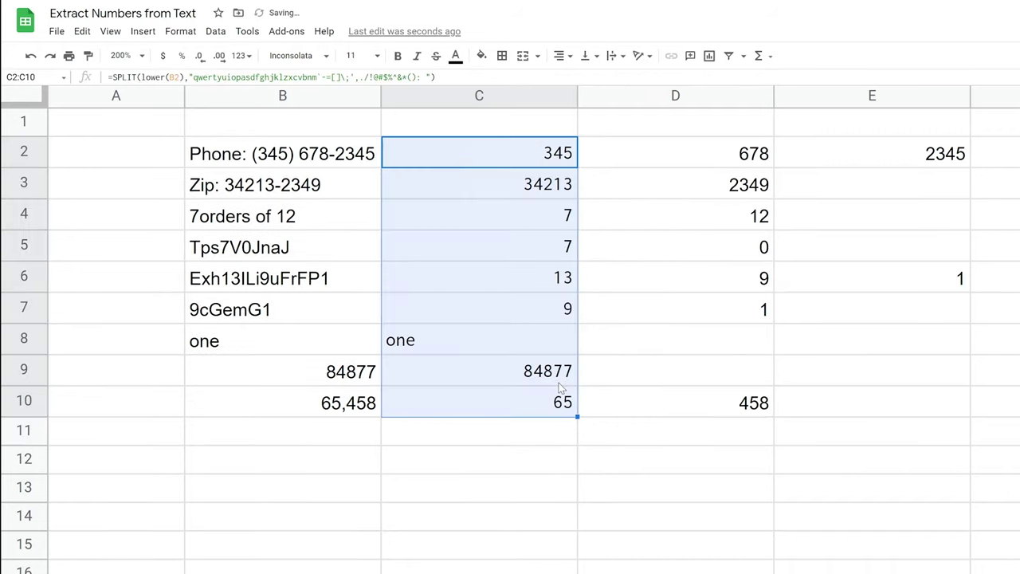
pyautogui.click(514, 166)
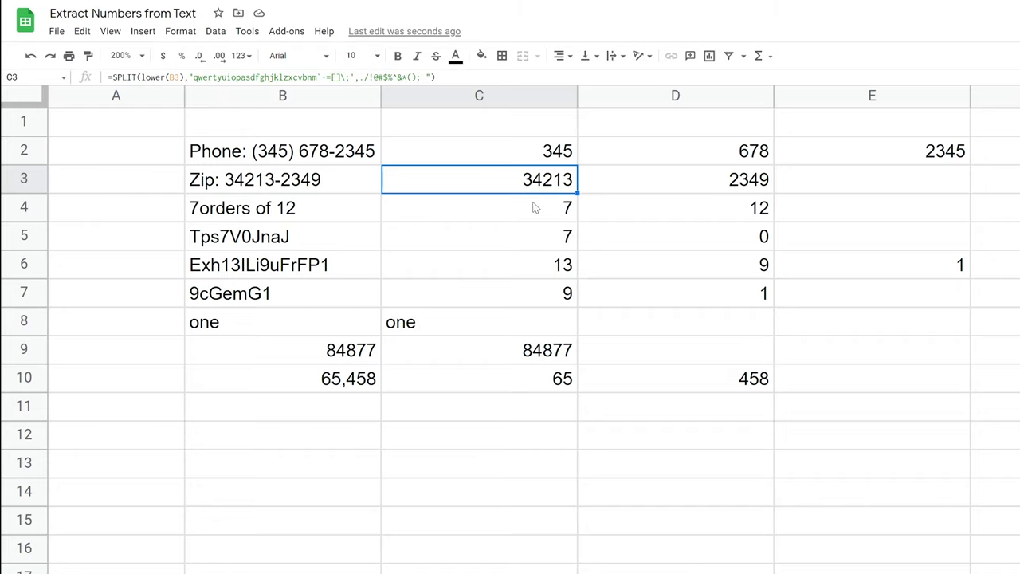
pyautogui.click(493, 214)
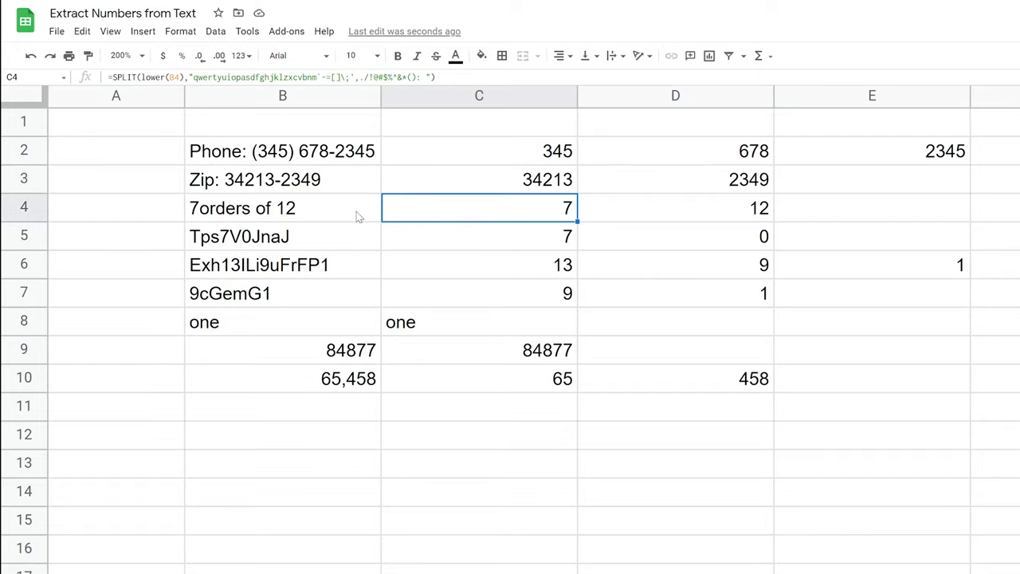
pyautogui.click(417, 232)
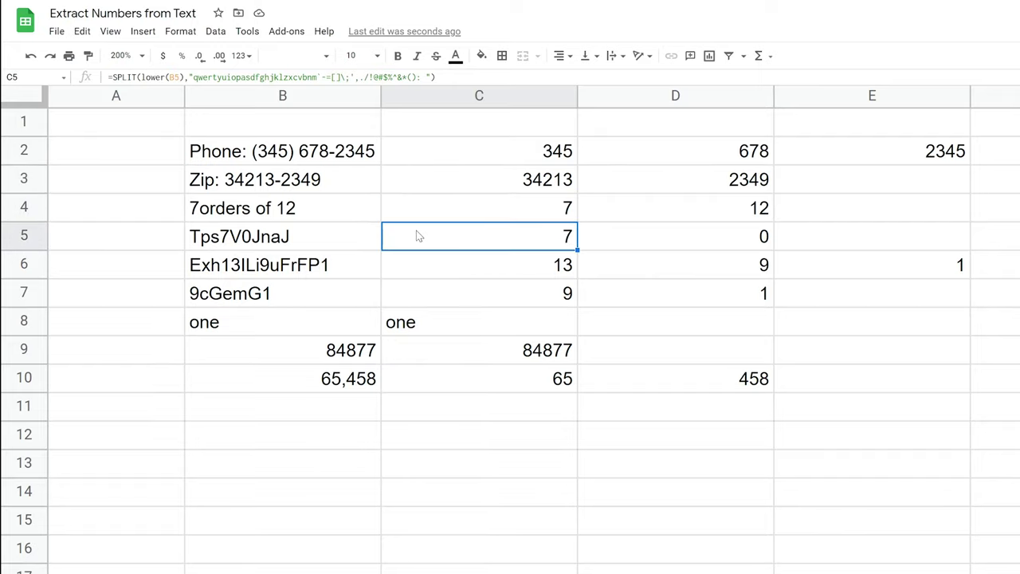
pyautogui.click(227, 246)
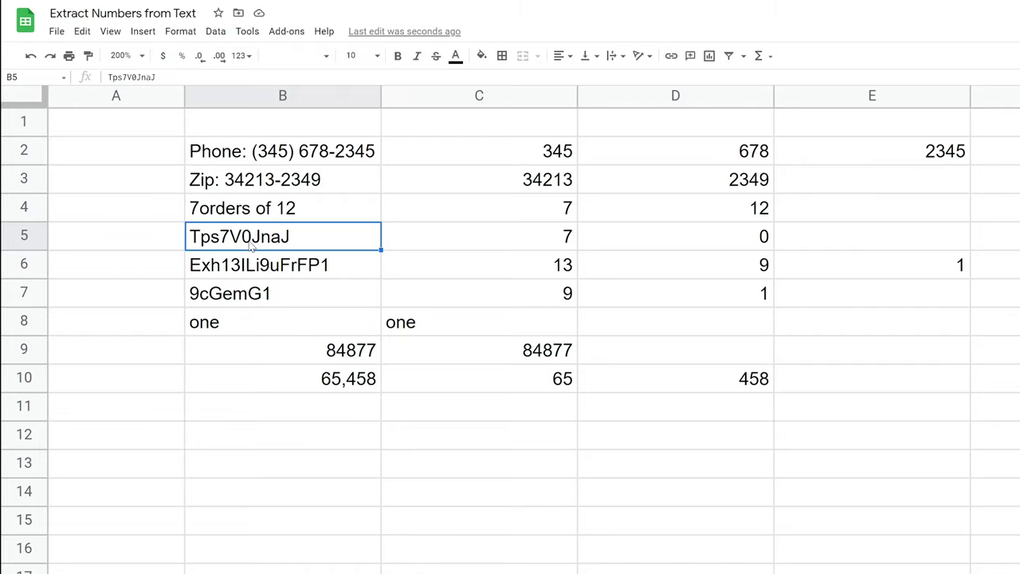
pyautogui.doubleClick(251, 246)
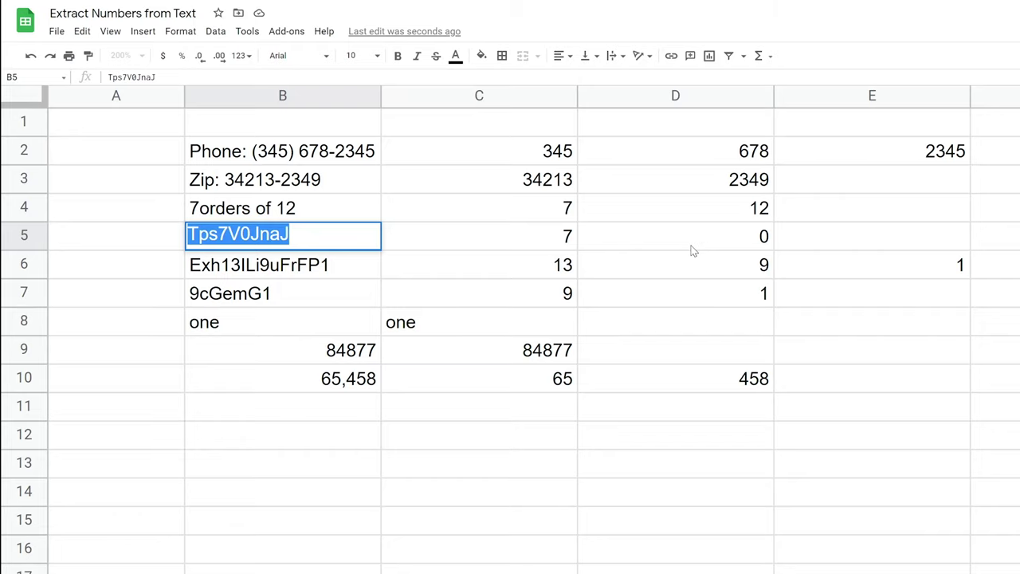
pyautogui.press('Escape')
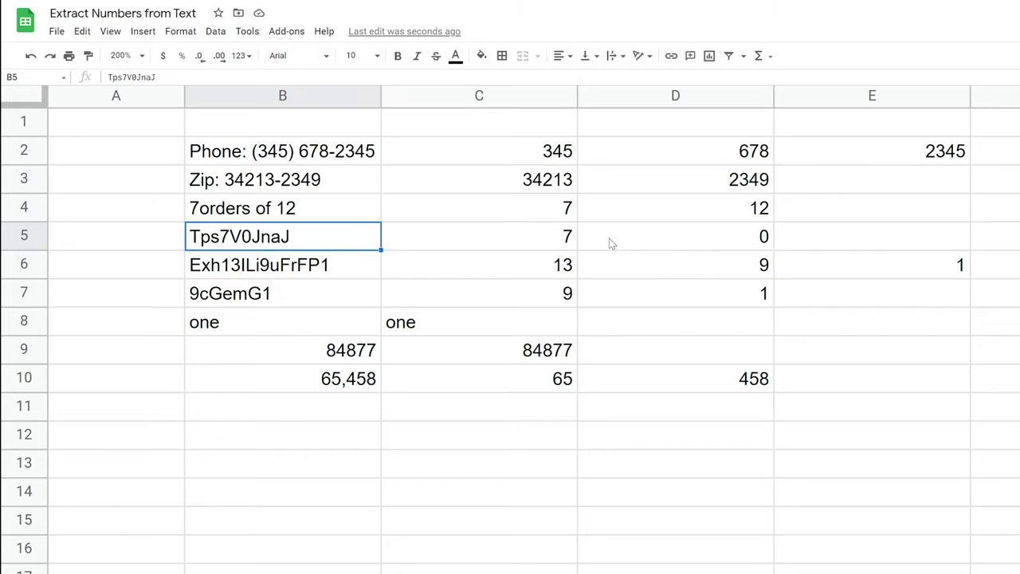
# Step: Test whether B8 holds a number by entering =ISNUMBER(B8) in D8, and clear D8 again
pyautogui.click(487, 320)
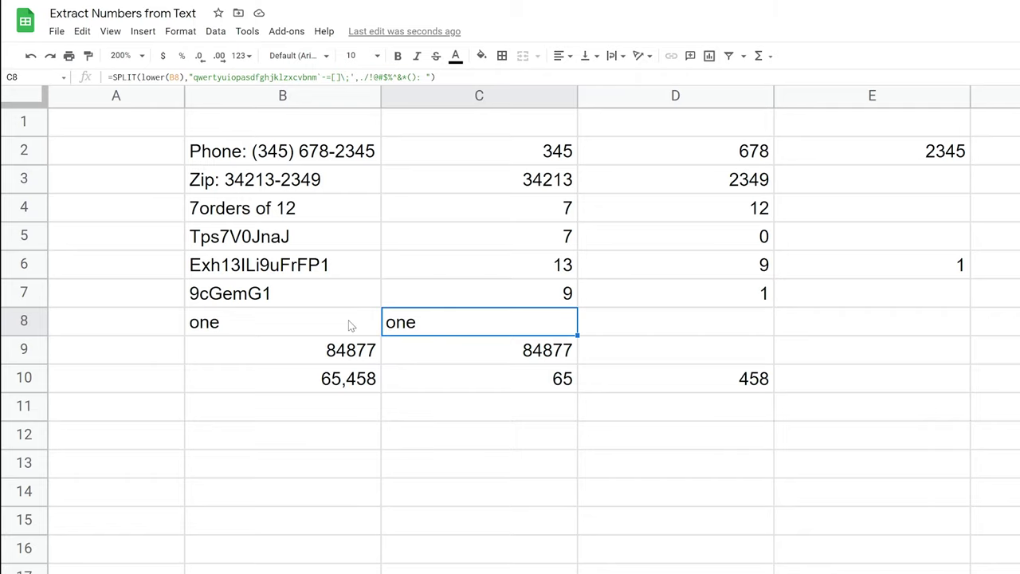
pyautogui.click(288, 326)
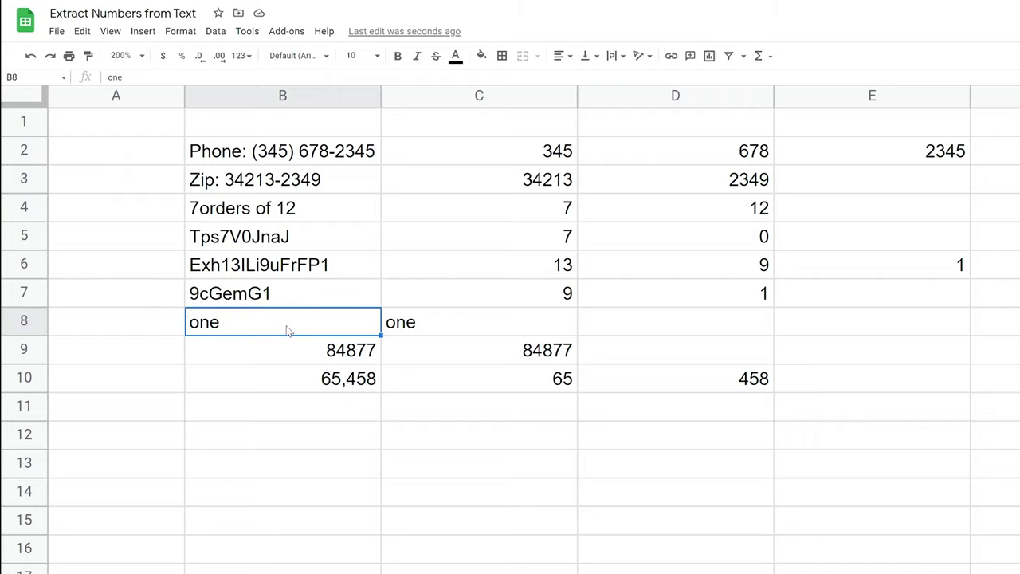
pyautogui.click(616, 328)
pyautogui.write('=')
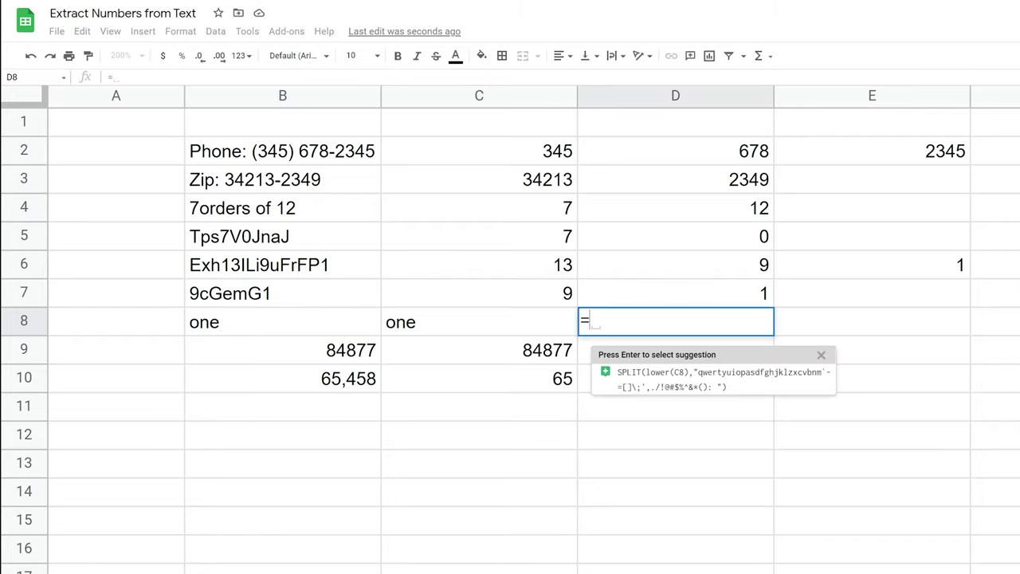
pyautogui.write('IDN')
pyautogui.press('BackSpace')
pyautogui.press('BackSpace')
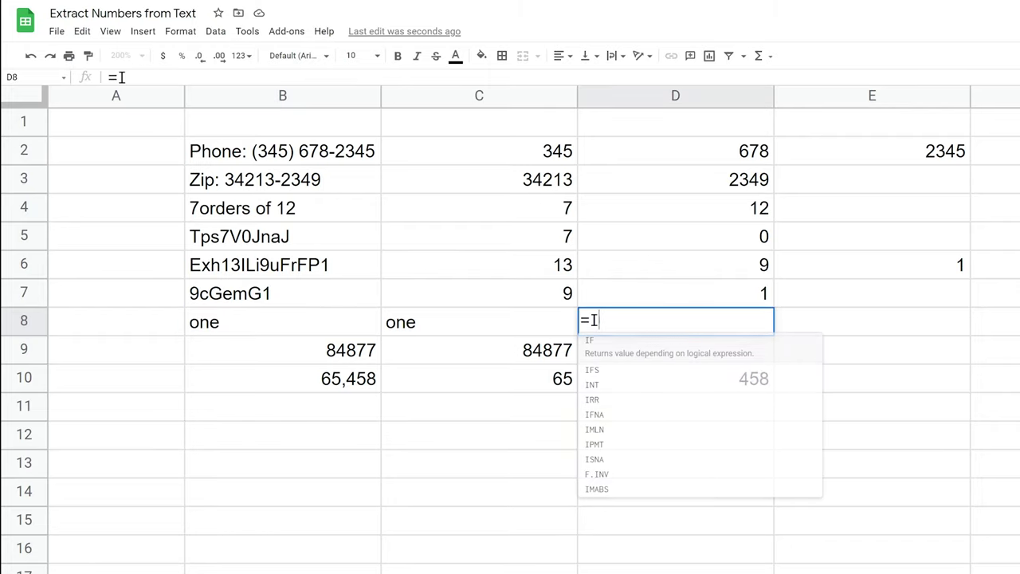
pyautogui.write('SNUMBER(')
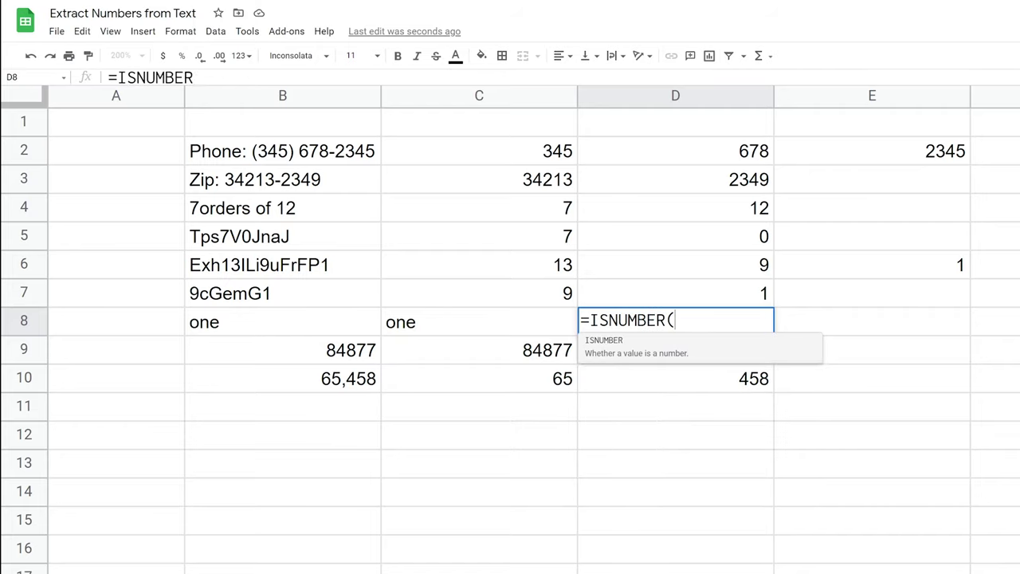
pyautogui.click(306, 322)
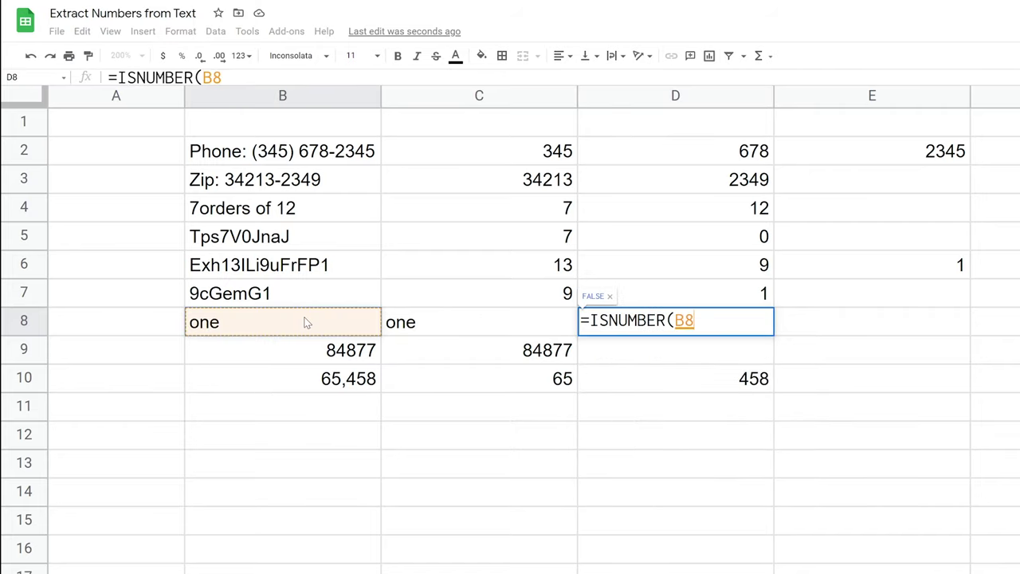
pyautogui.press('Return')
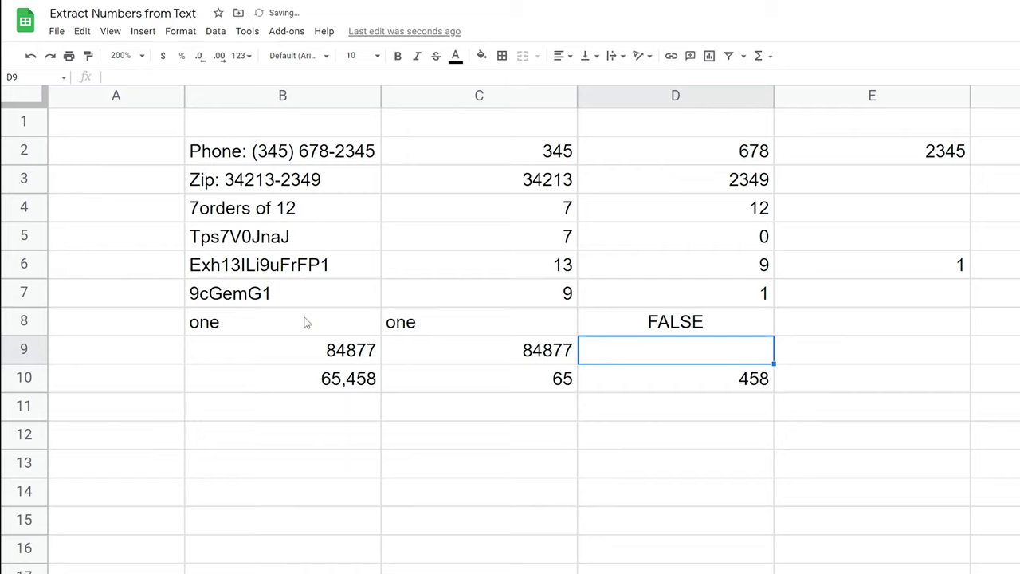
pyautogui.click(600, 328)
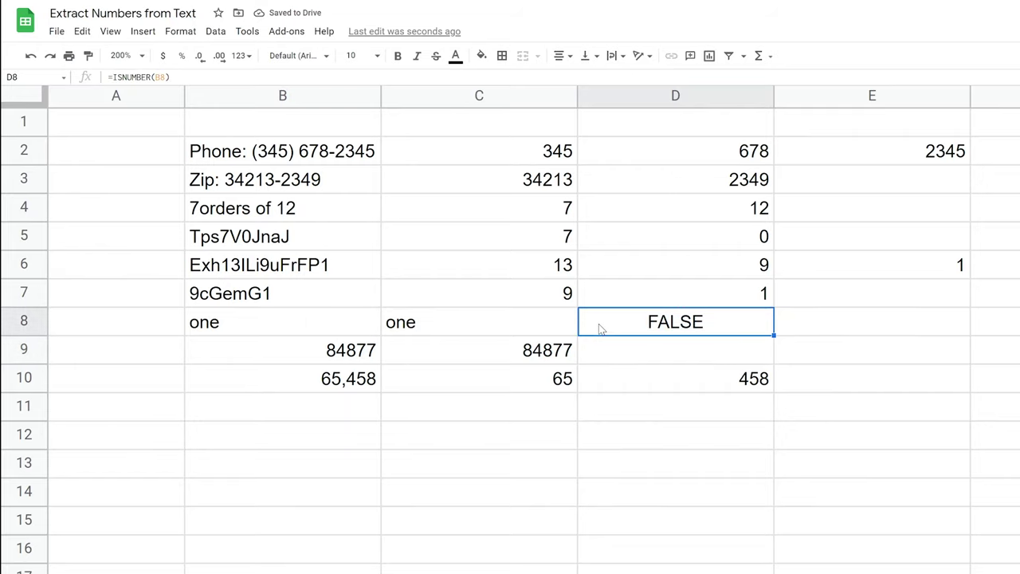
pyautogui.press('Delete')
# Step: Remove the comma from the delimiter string of the SPLIT formula in C10
pyautogui.click(560, 333)
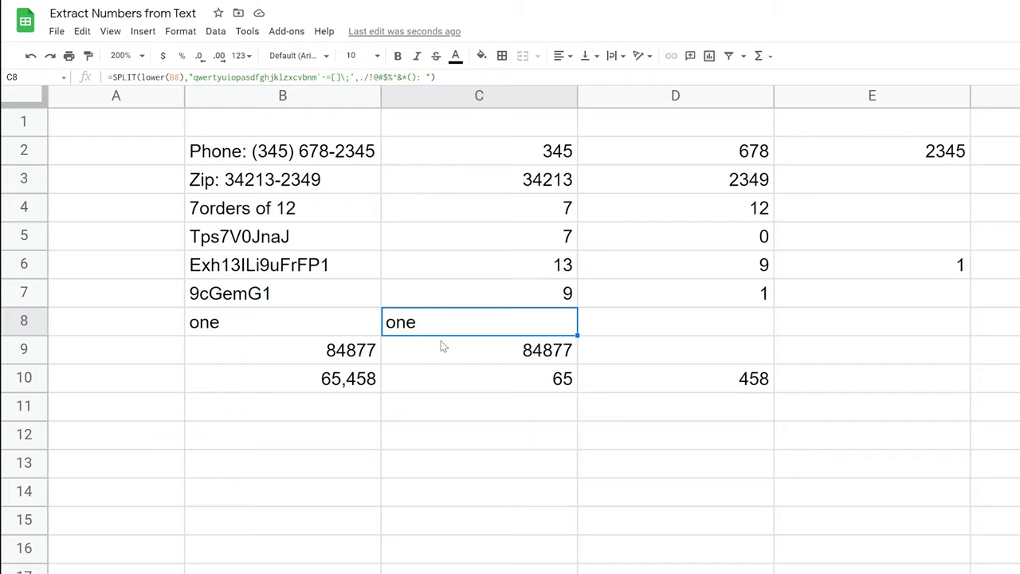
pyautogui.click(444, 348)
pyautogui.click(455, 379)
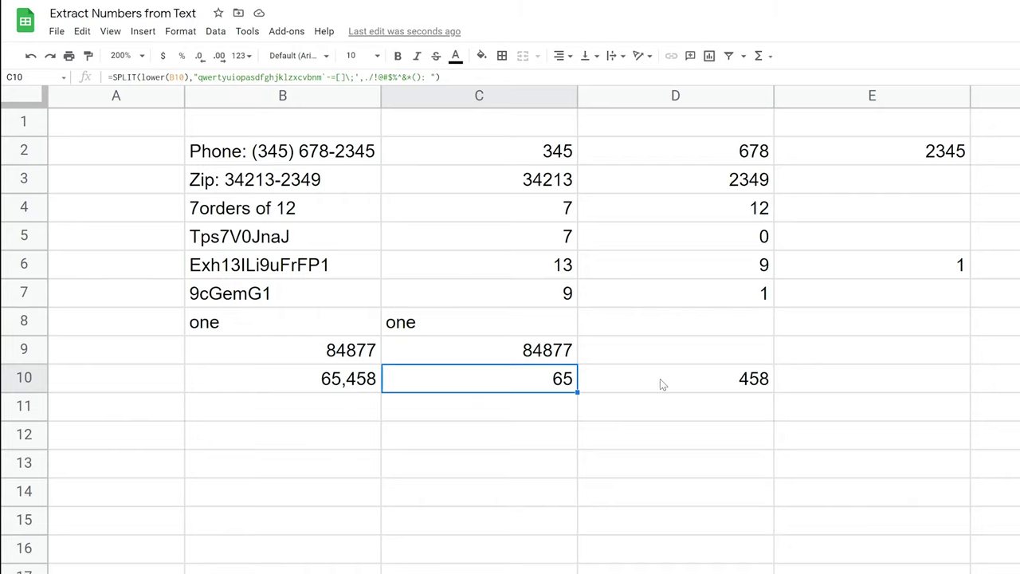
pyautogui.moveTo(195, 78); pyautogui.dragTo(436, 77)
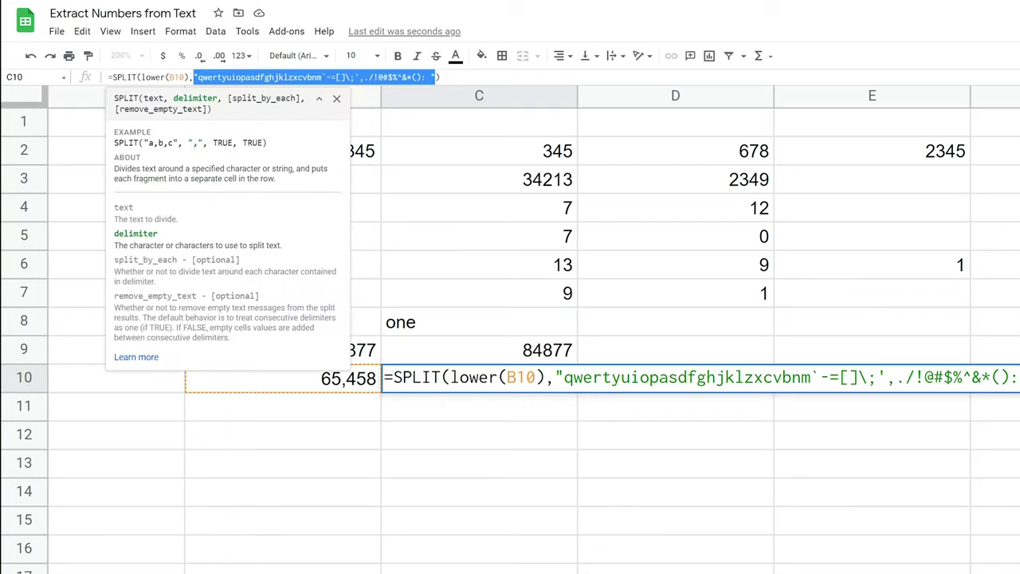
pyautogui.click(435, 78)
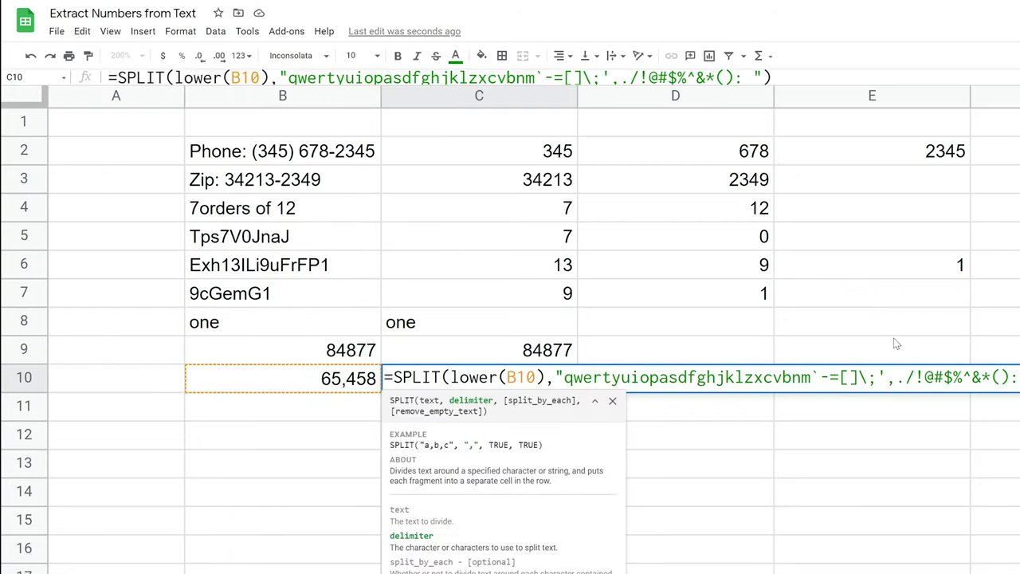
pyautogui.press('BackSpace')
pyautogui.press('Return')
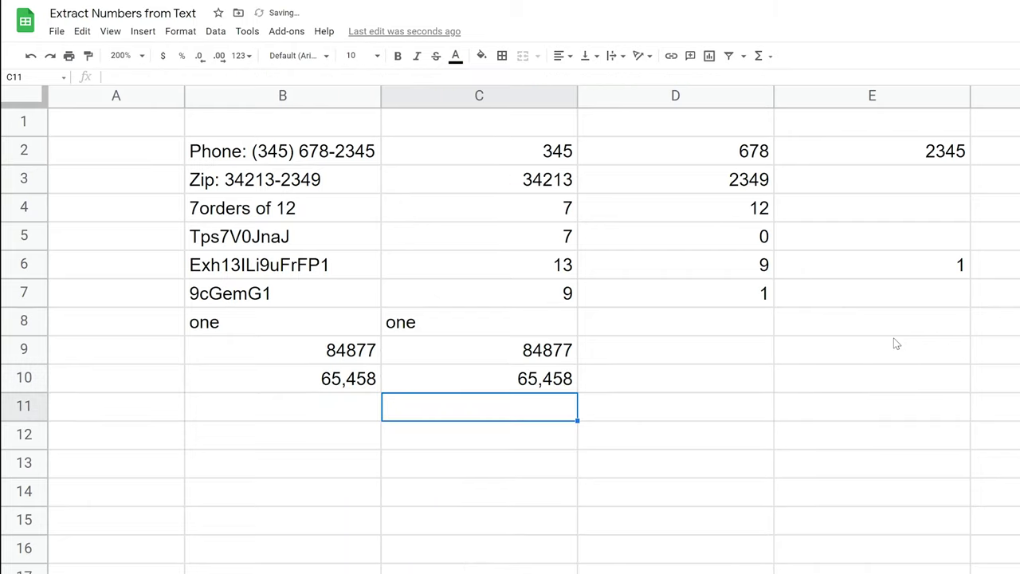
# Step: Restore the comma delimiter in C10 by filling the C9 formula down over it, and check the C10 formula
pyautogui.click(394, 378)
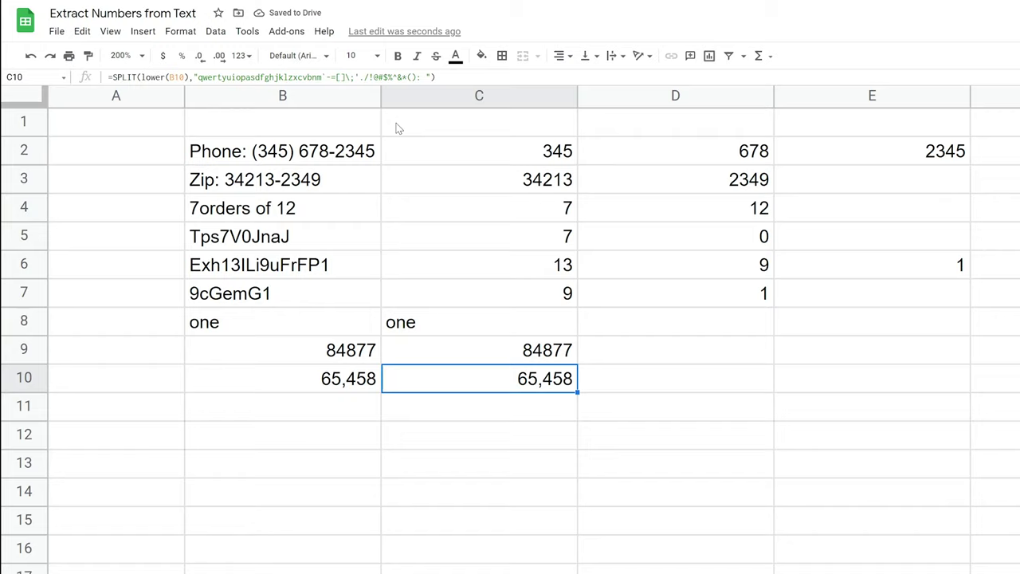
pyautogui.click(502, 353)
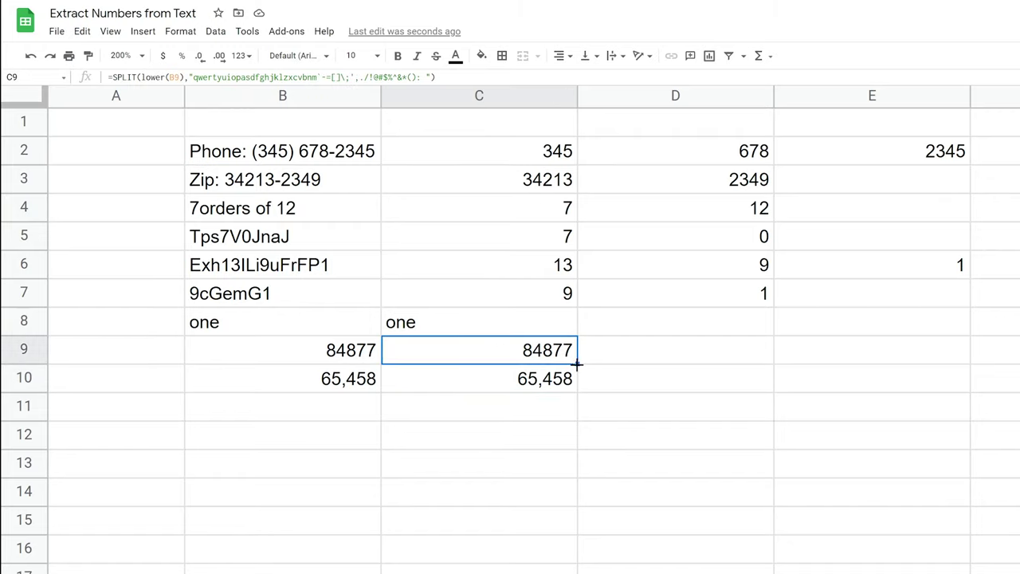
pyautogui.moveTo(580, 379); pyautogui.dragTo(583, 388)
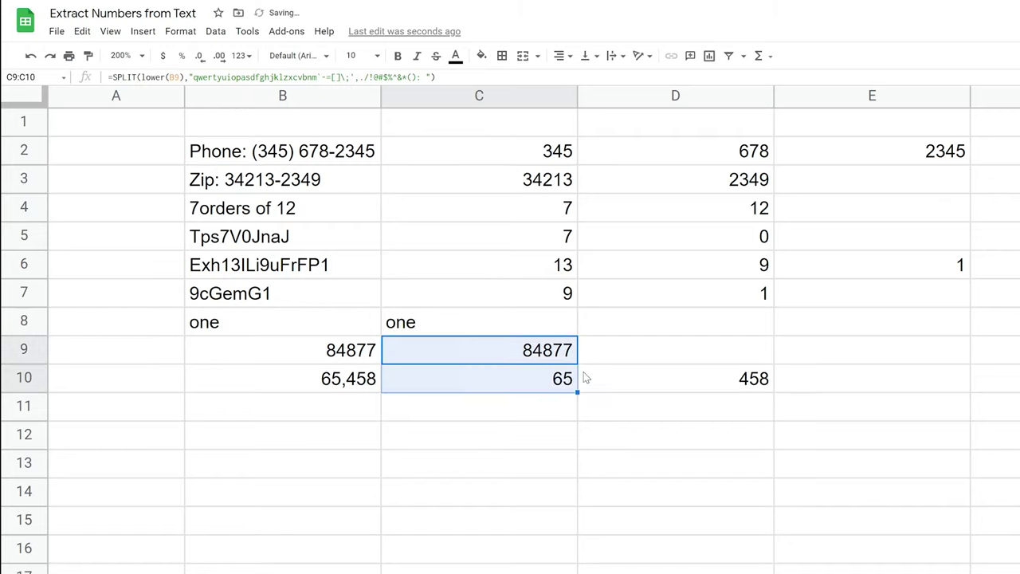
pyautogui.click(523, 383)
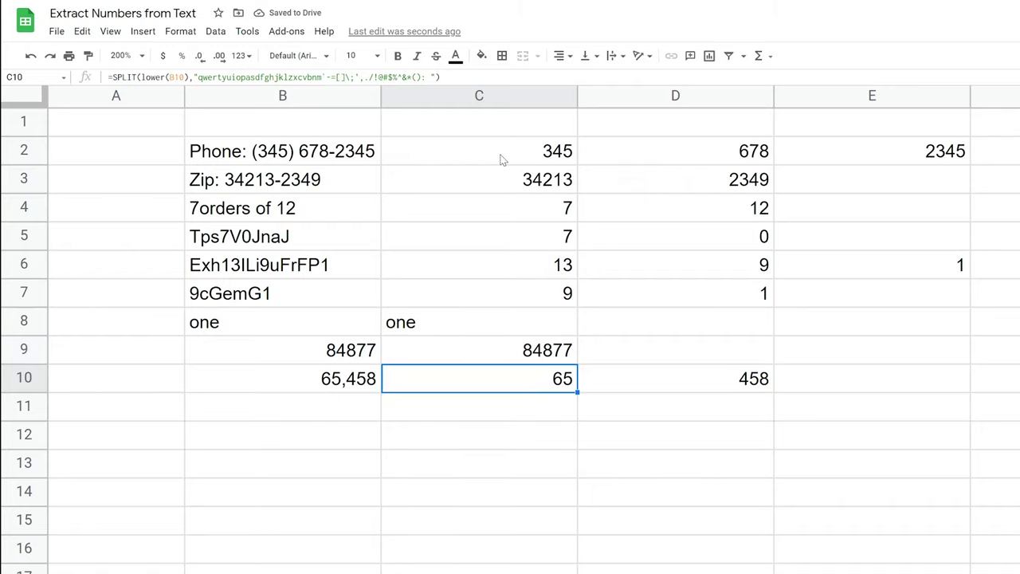
# Step: Clear the SPLIT formulas and results from C2:E10 and select C2
pyautogui.moveTo(500, 159); pyautogui.dragTo(918, 365)
pyautogui.press('Delete')
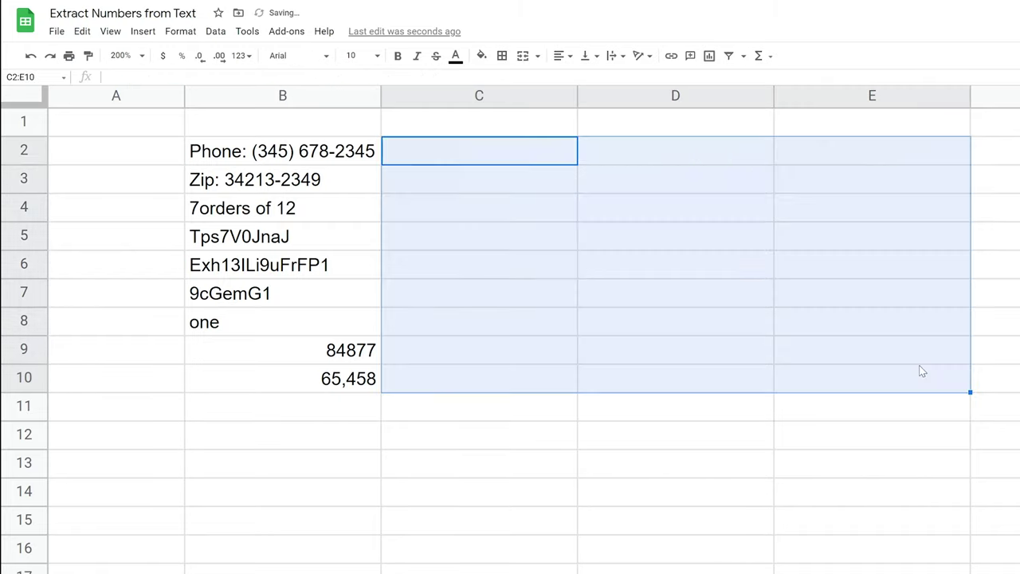
pyautogui.click(483, 162)
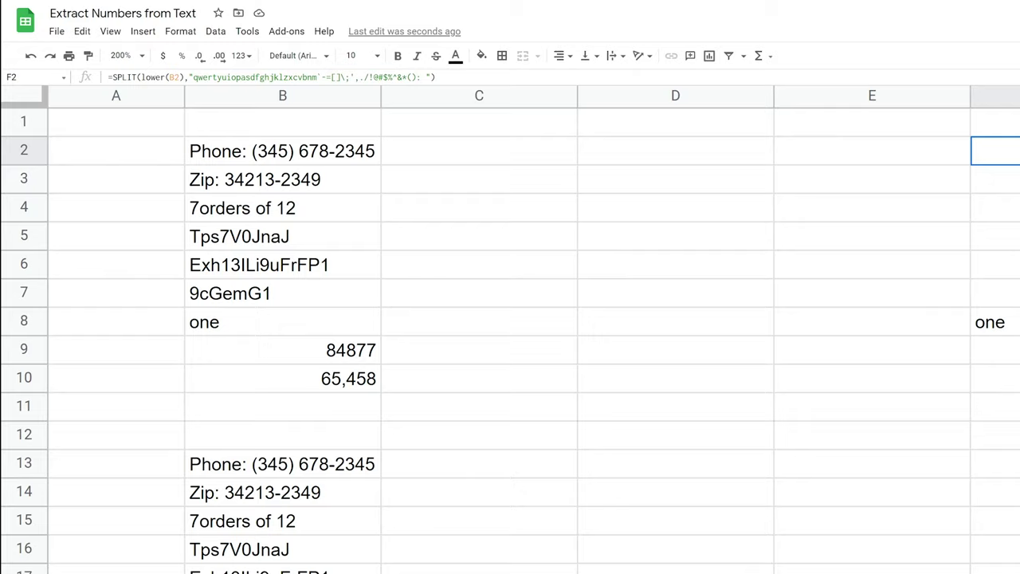
# Step: Copy the formula =VALUE(REGEXREPLACE(B2,"[^[:digit:]]", "")) from K2 of Copy of Sheet1 into C2 of Sheet1
pyautogui.hscroll(3, 510, 319)
pyautogui.press('Right')
pyautogui.press('Right')
pyautogui.press('Right')
pyautogui.press('Right')
pyautogui.press('Right')
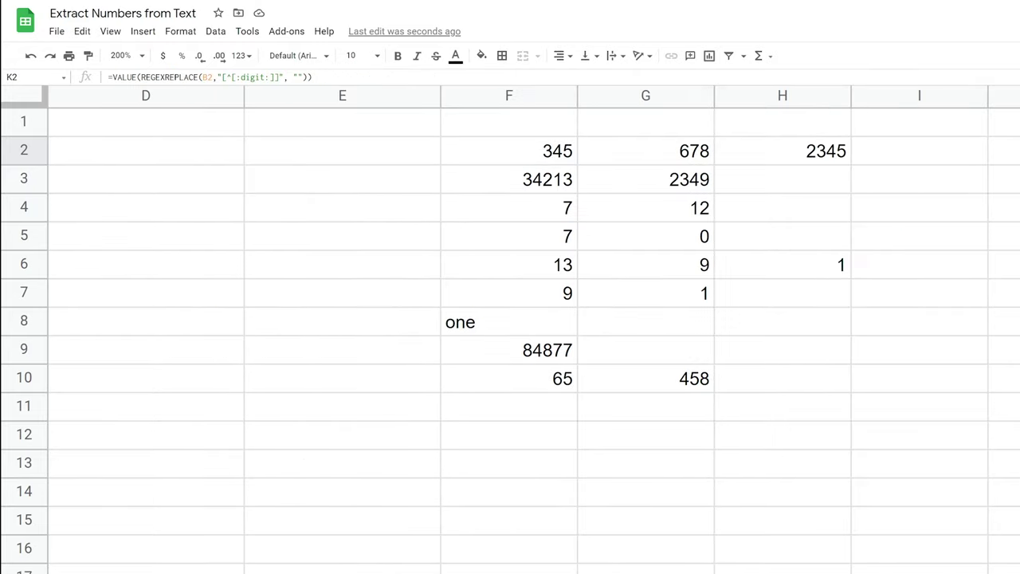
pyautogui.moveTo(312, 78); pyautogui.dragTo(101, 80)
pyautogui.hotkey('ctrl', 'c')
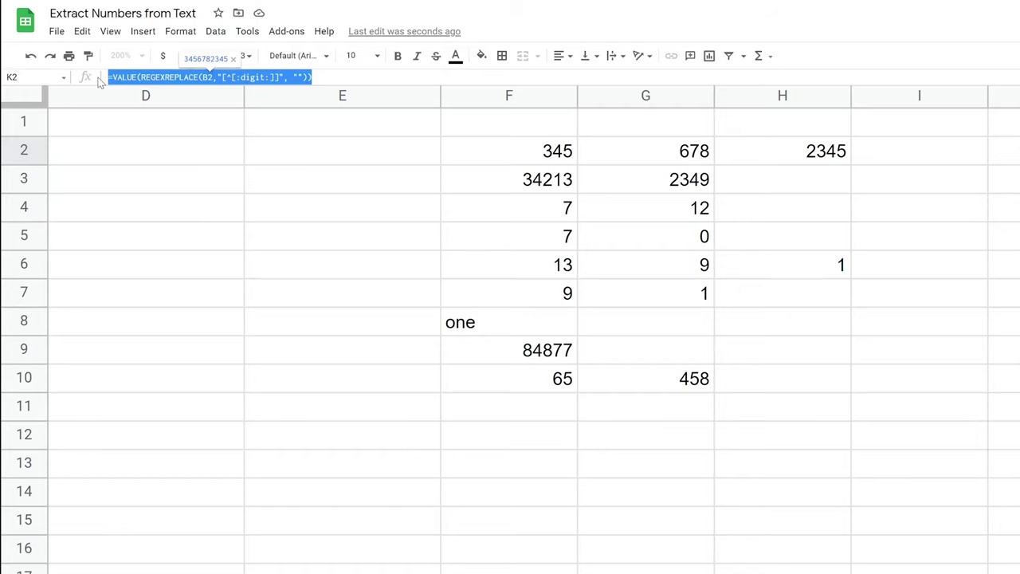
pyautogui.press('Escape')
pyautogui.press('Left')
pyautogui.press('Left')
pyautogui.press('Left')
pyautogui.press('Left')
pyautogui.press('Left')
pyautogui.press('Left')
pyautogui.press('Left')
pyautogui.press('Left')
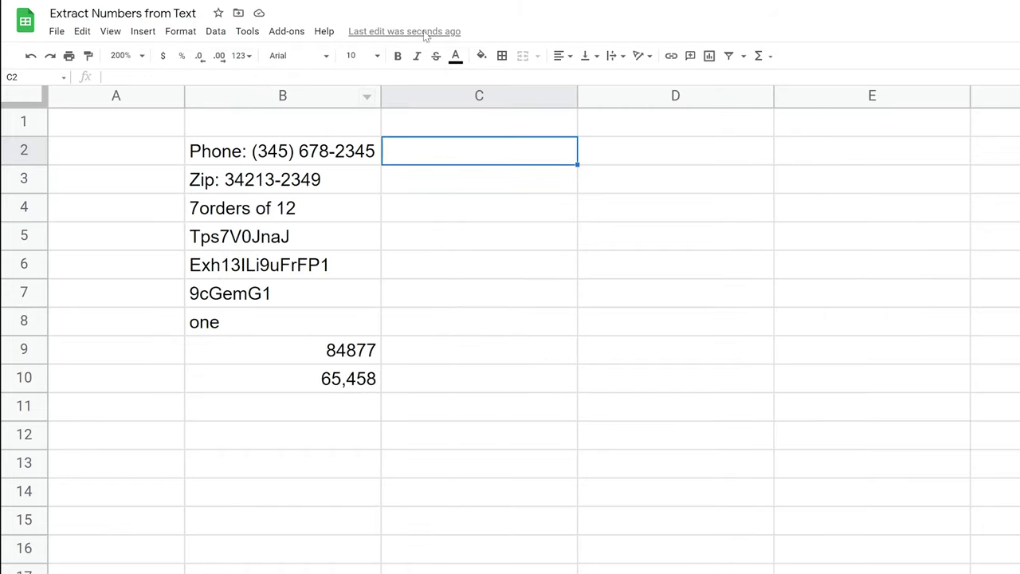
pyautogui.hotkey('ctrl', 'v')
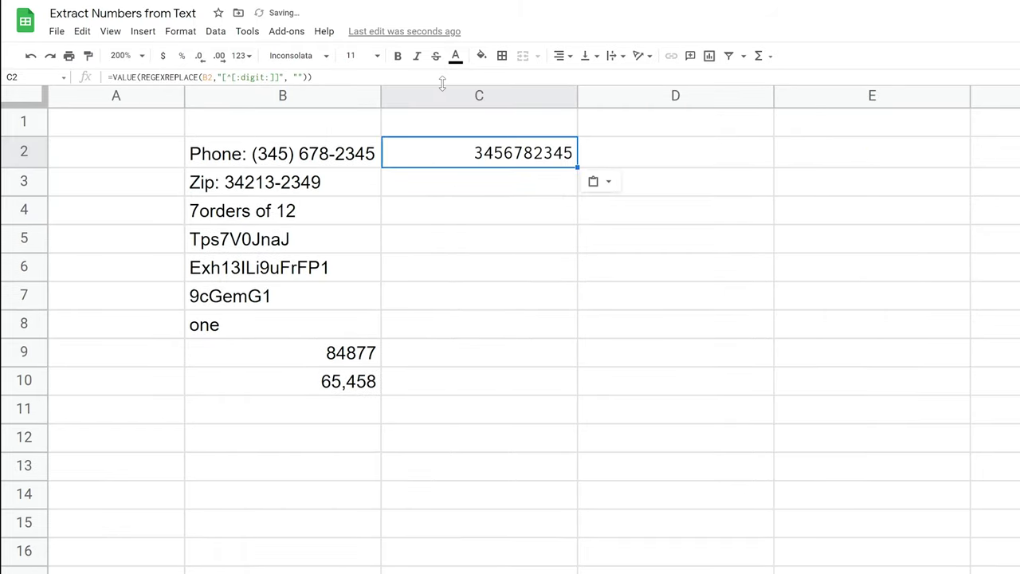
# Step: Examine the REGEXREPLACE, regular expression and replacement parts of the C2 formula without changing it
pyautogui.doubleClick(482, 153)
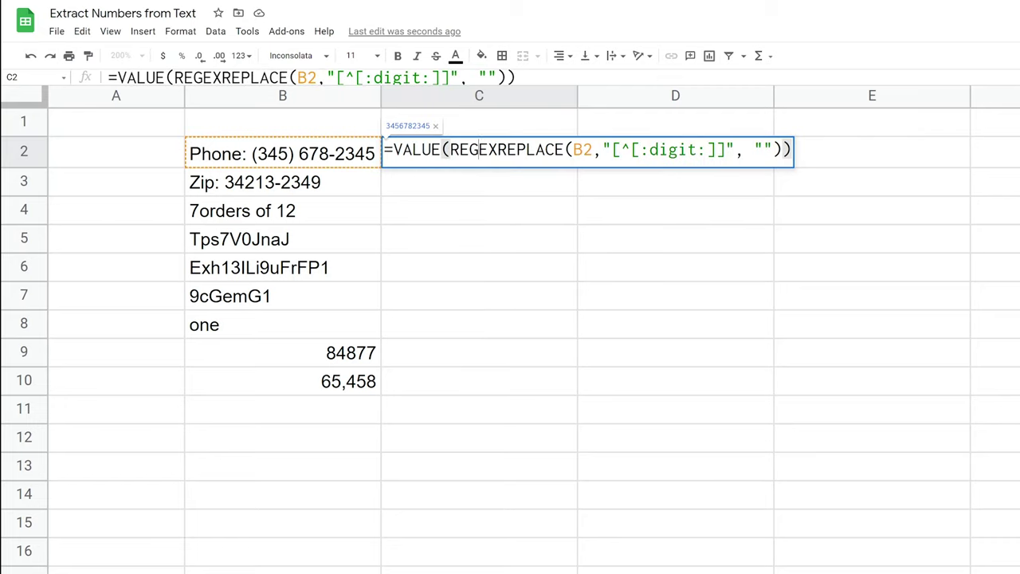
pyautogui.moveTo(478, 149); pyautogui.dragTo(535, 149)
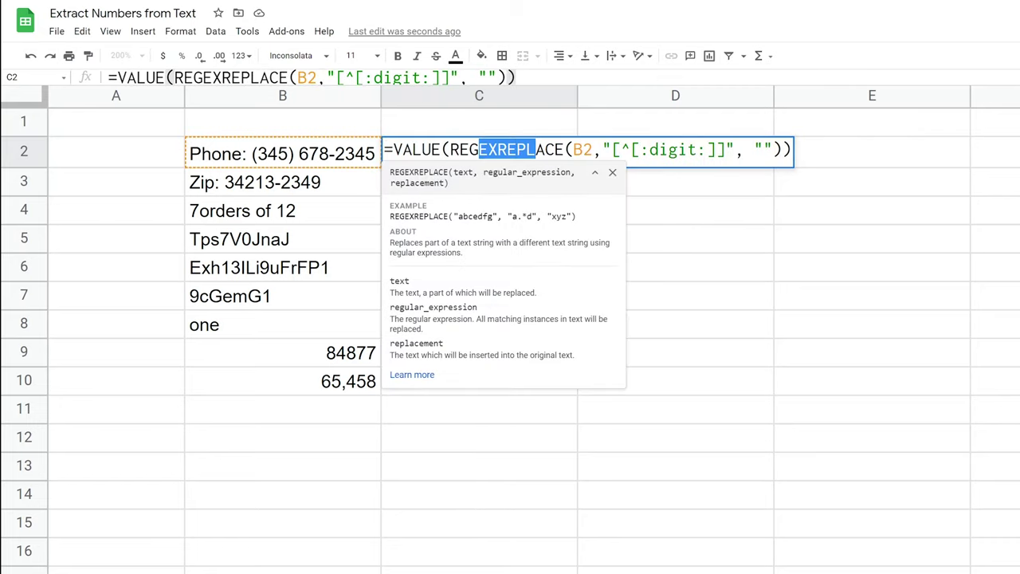
pyautogui.moveTo(659, 150); pyautogui.dragTo(707, 150)
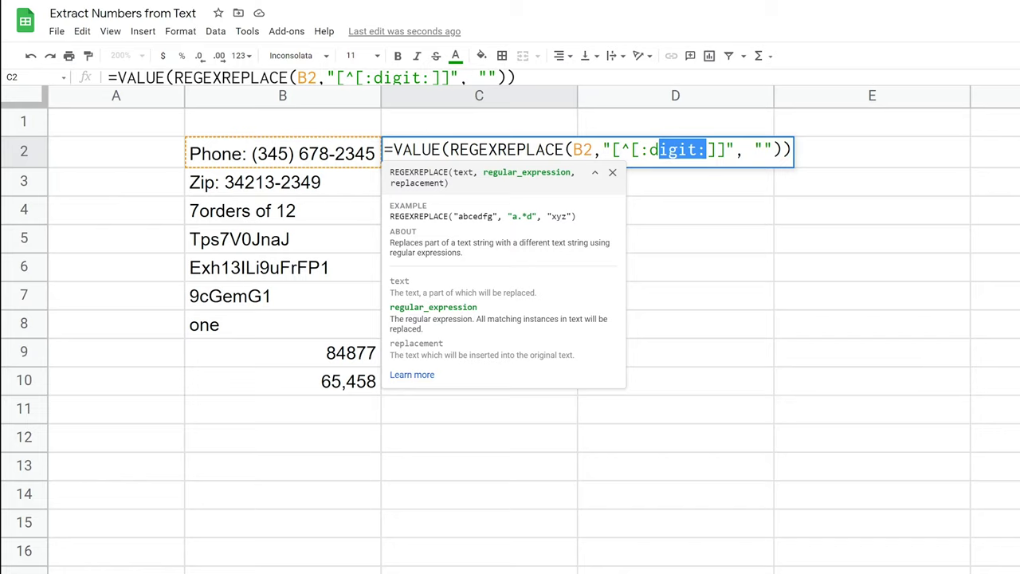
pyautogui.moveTo(621, 150); pyautogui.dragTo(689, 150)
pyautogui.moveTo(752, 150); pyautogui.dragTo(773, 150)
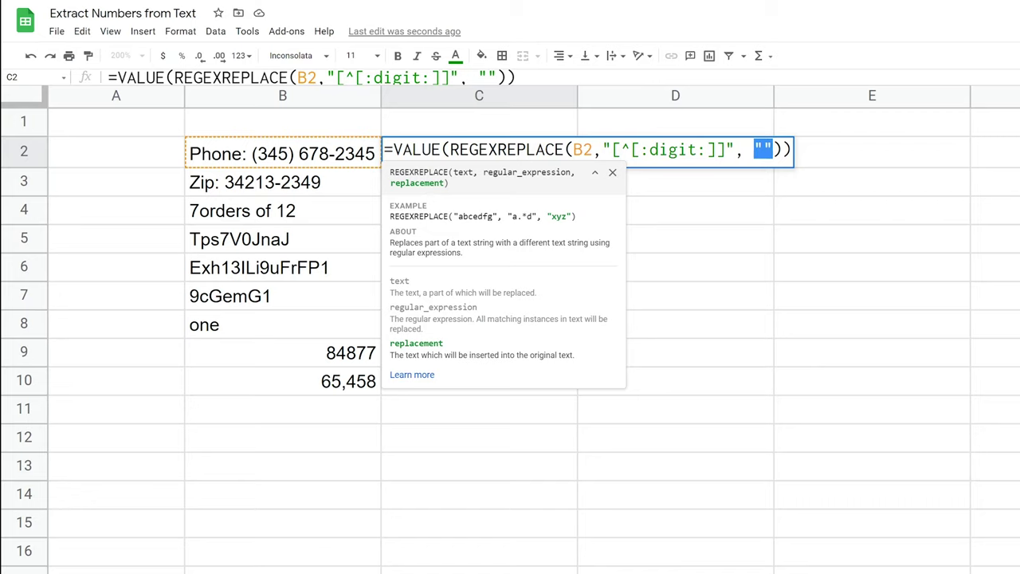
pyautogui.click(611, 150)
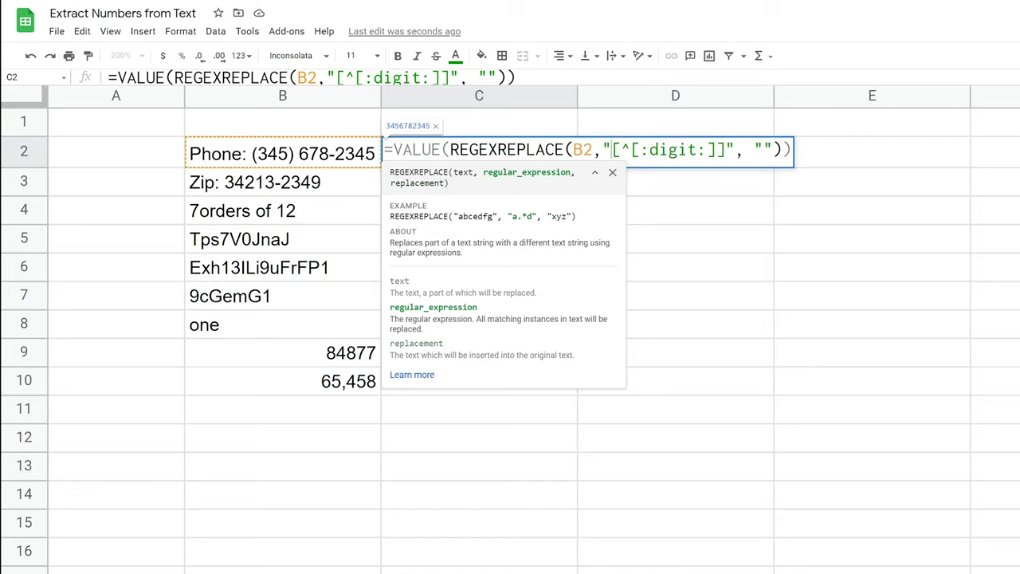
pyautogui.click(535, 150)
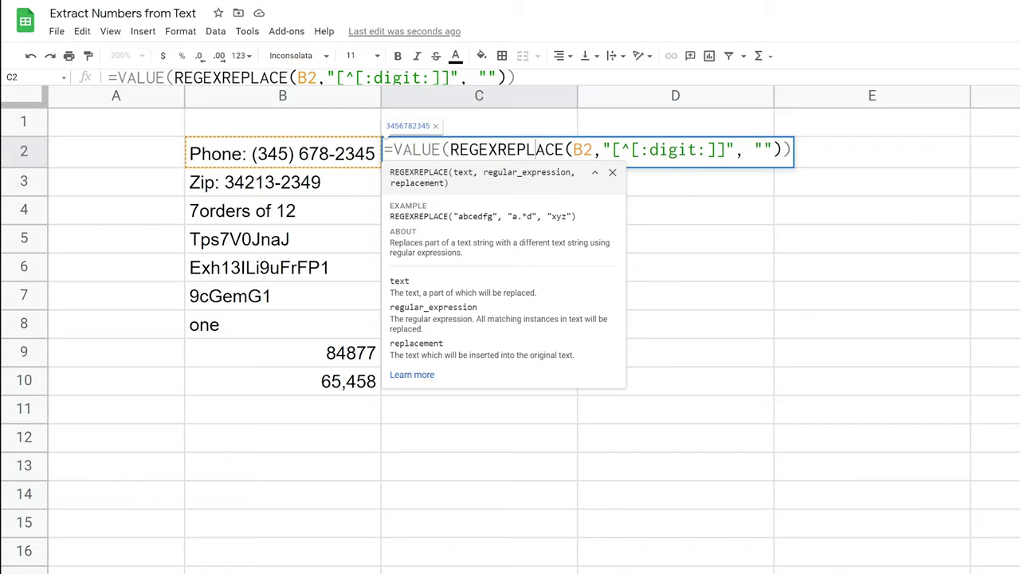
pyautogui.click(479, 150)
pyautogui.click(611, 150)
pyautogui.moveTo(611, 150); pyautogui.dragTo(726, 150)
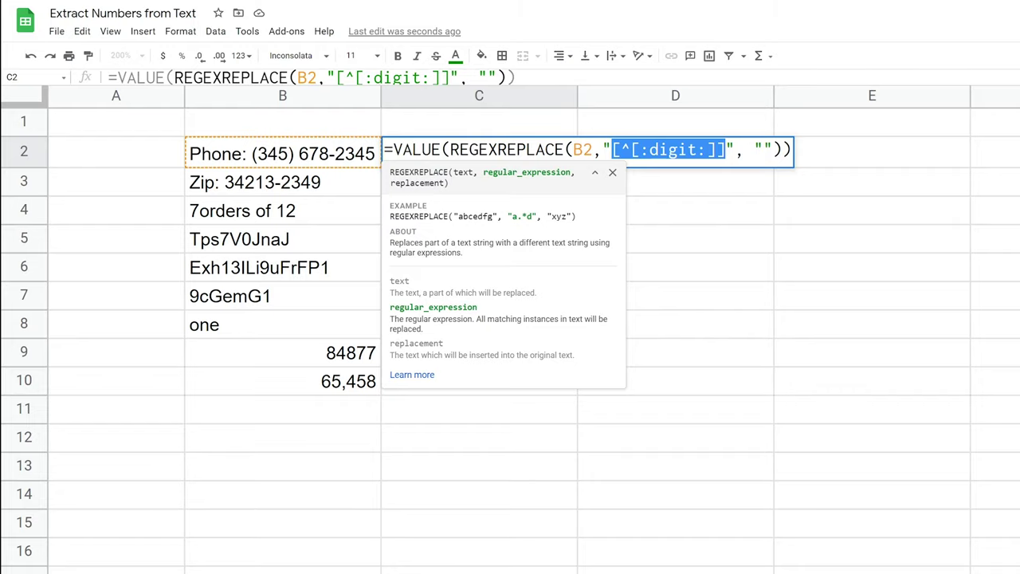
pyautogui.click(545, 150)
pyautogui.press('Escape')
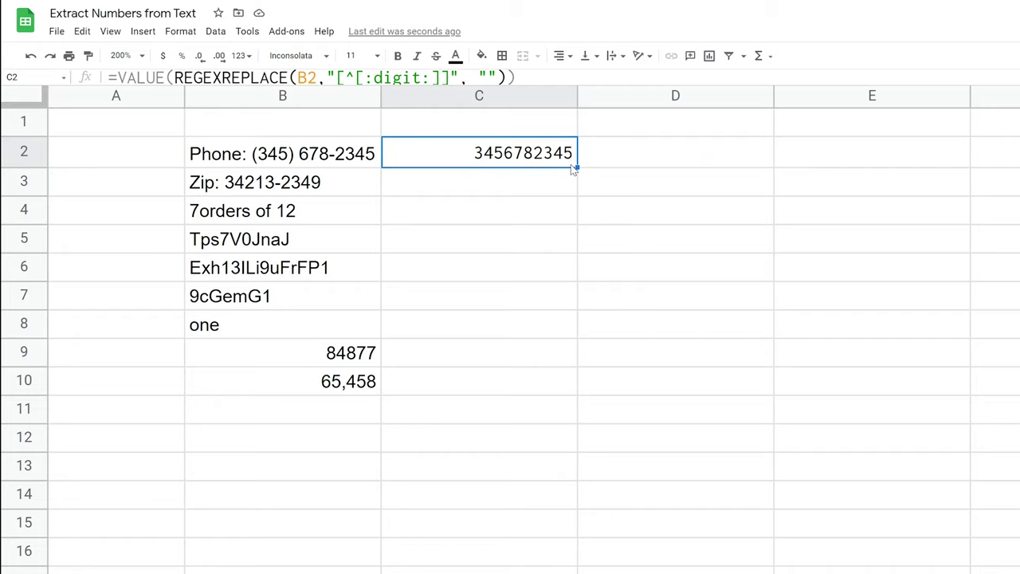
# Step: Fill the REGEXREPLACE formula from C2 down through C10 and inspect the results in C8, C9 and C10
pyautogui.moveTo(576, 165); pyautogui.dragTo(558, 380)
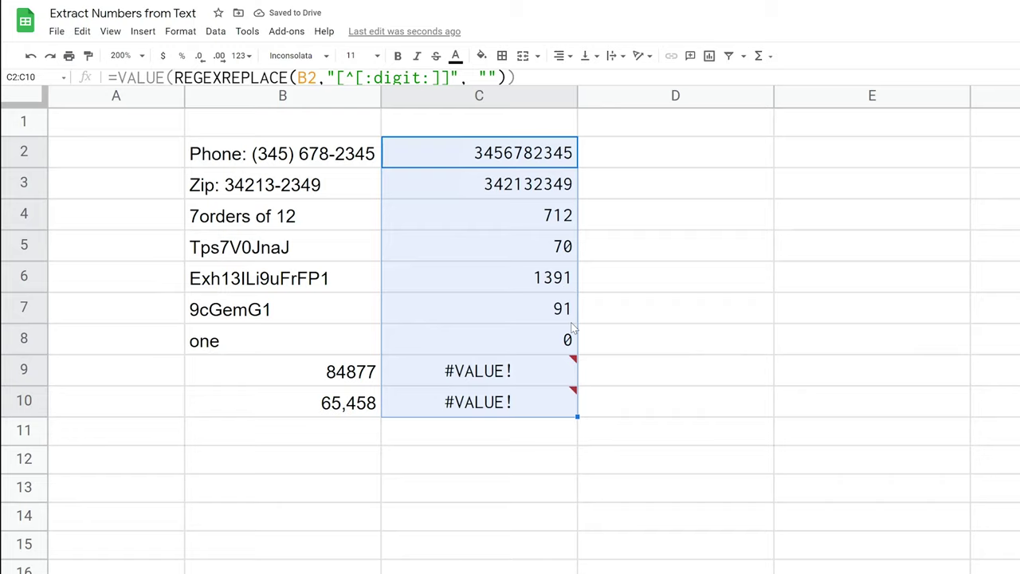
pyautogui.click(550, 351)
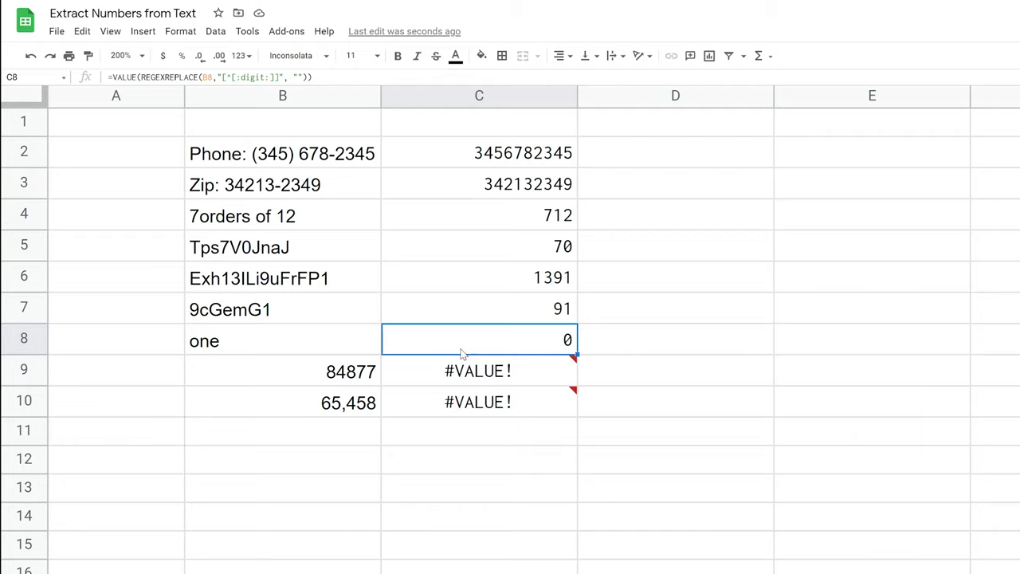
pyautogui.moveTo(447, 371)
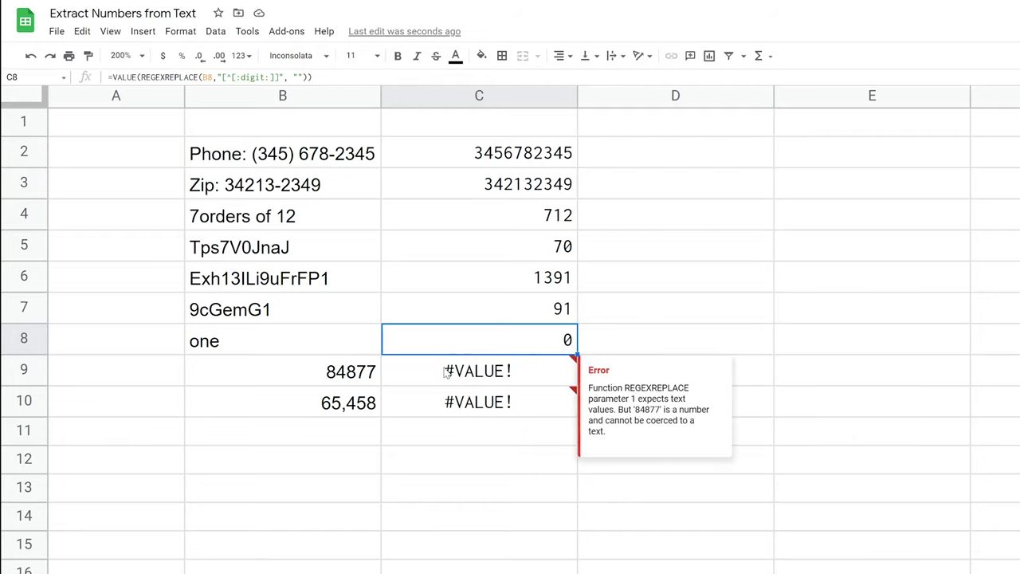
pyautogui.click(447, 372)
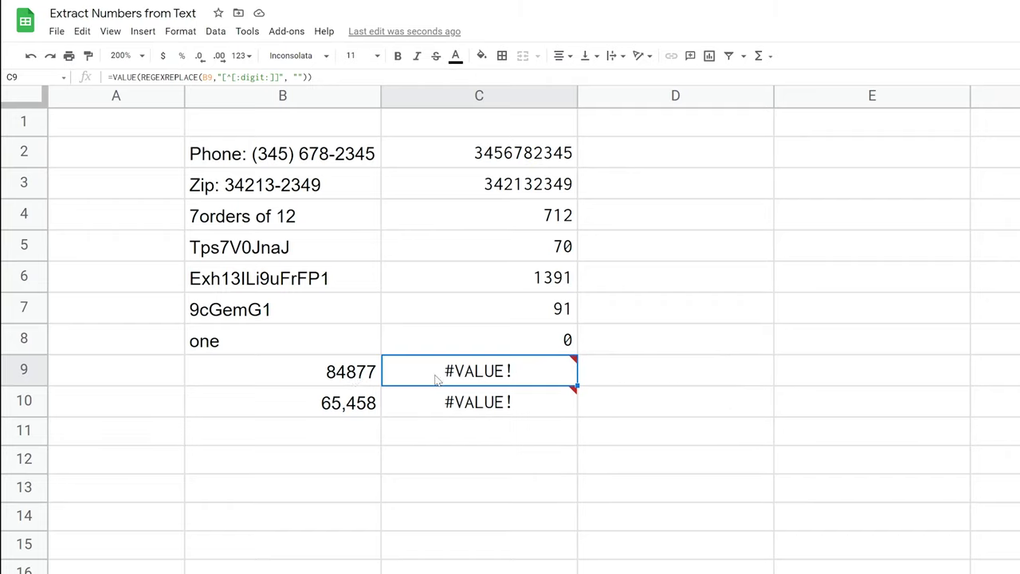
pyautogui.moveTo(444, 381)
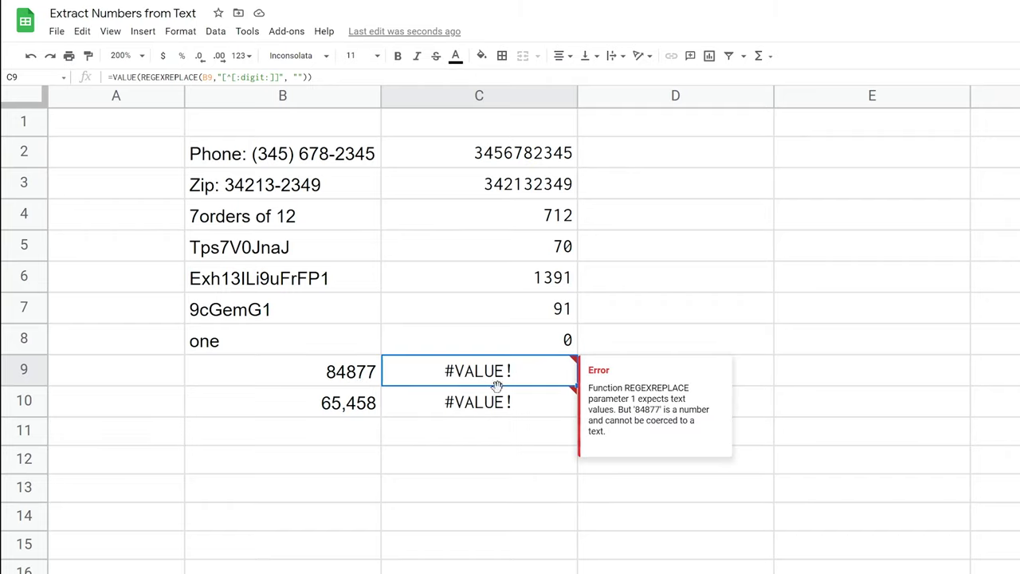
pyautogui.click(505, 405)
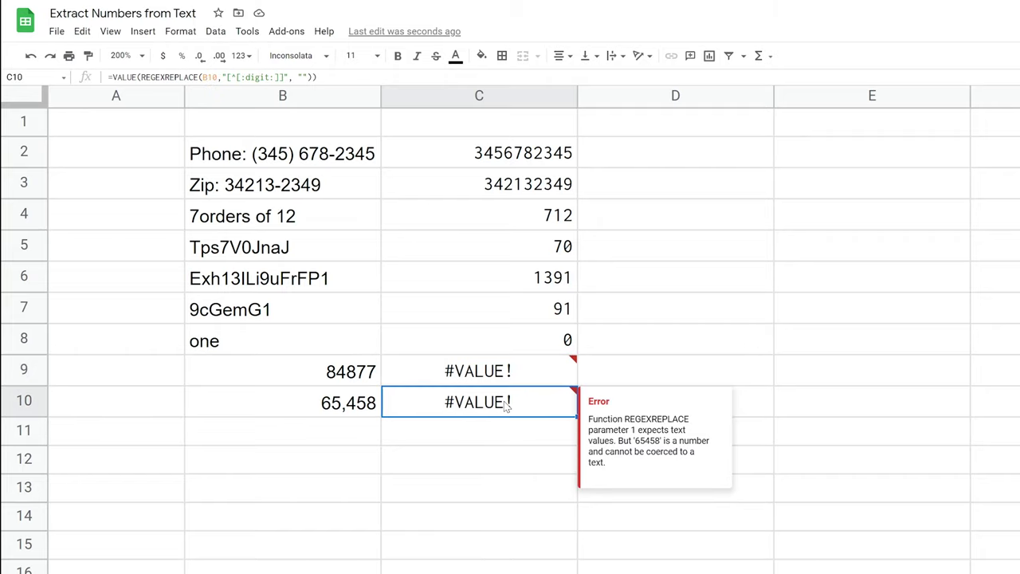
pyautogui.click(531, 384)
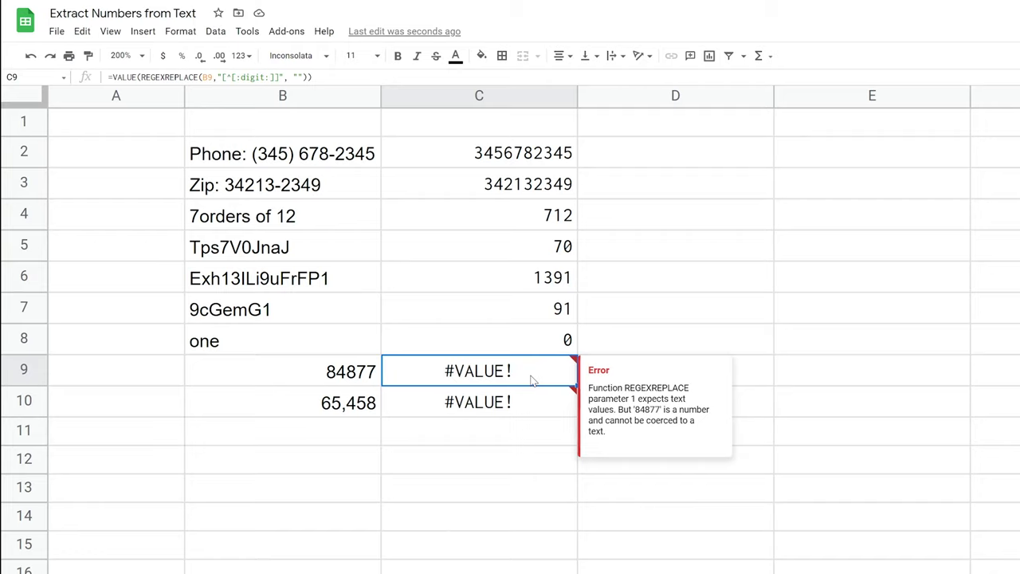
pyautogui.click(527, 396)
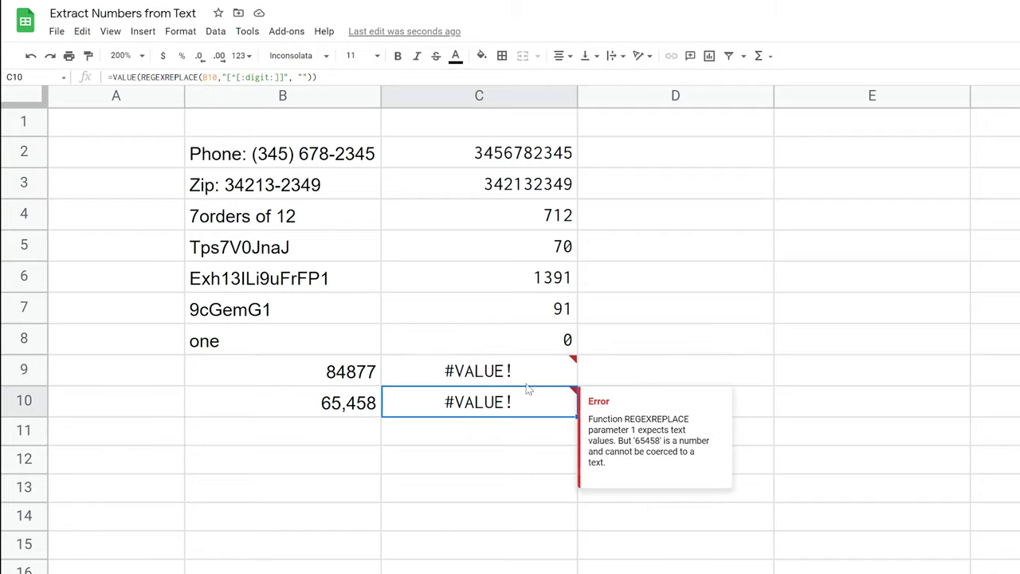
# Step: Clear the REGEXREPLACE formulas from C2:C10
pyautogui.moveTo(543, 155); pyautogui.dragTo(538, 414)
pyautogui.moveTo(538, 415)
pyautogui.press('Delete')
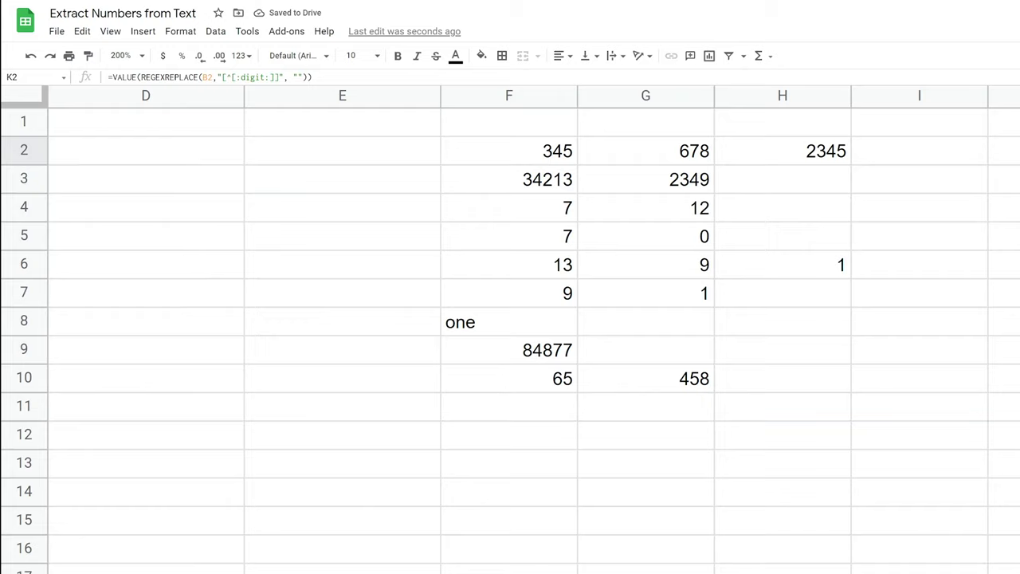
# Step: Copy the formula =VALUE(REGEXEXTRACT(B2,"\d+")) from L2 of Copy of Sheet1 into C2 of Sheet1
pyautogui.press('Up')
pyautogui.press('Right')
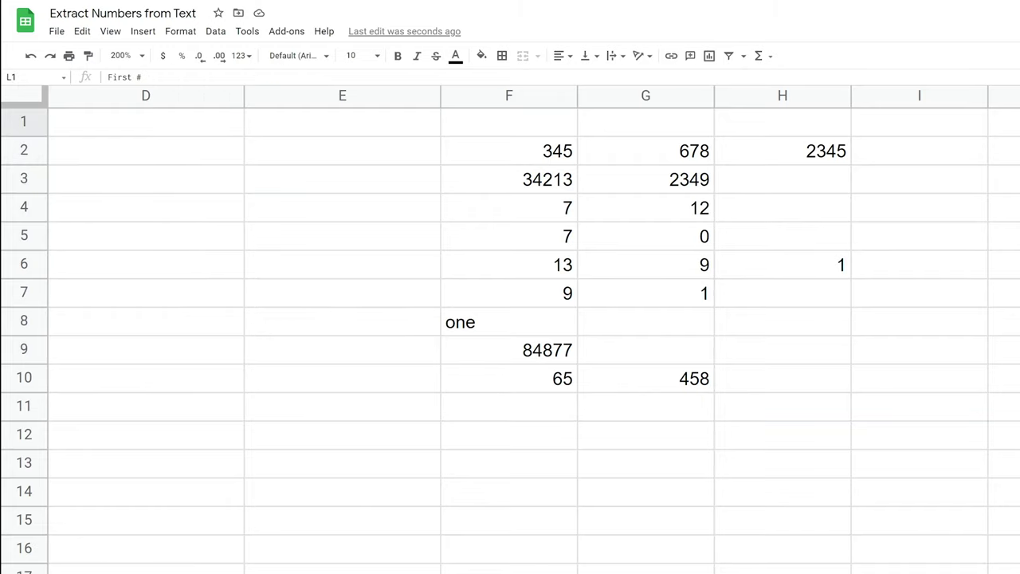
pyautogui.press('Down')
pyautogui.moveTo(251, 77); pyautogui.dragTo(84, 81)
pyautogui.hotkey('ctrl', 'c')
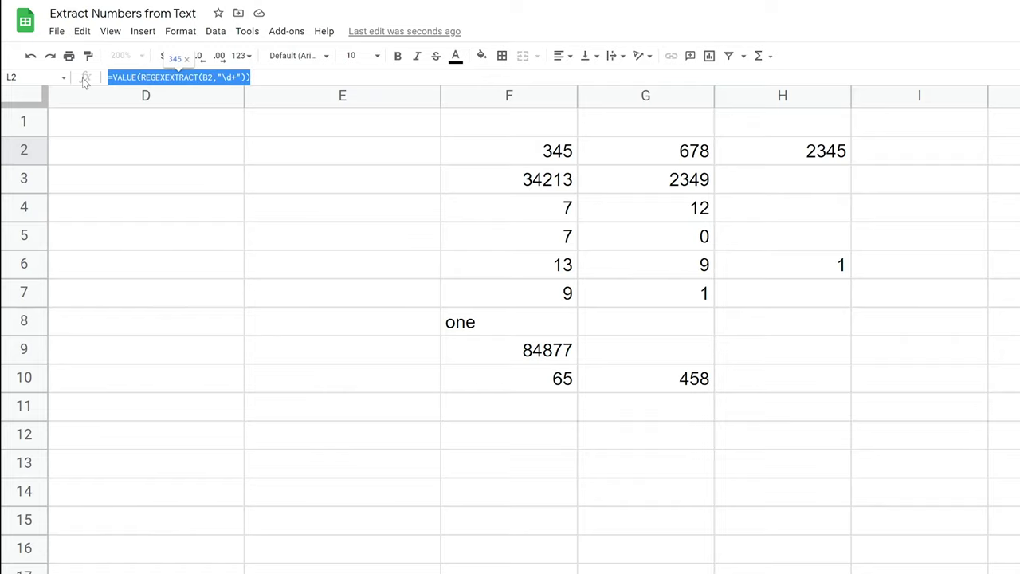
pyautogui.press('Escape')
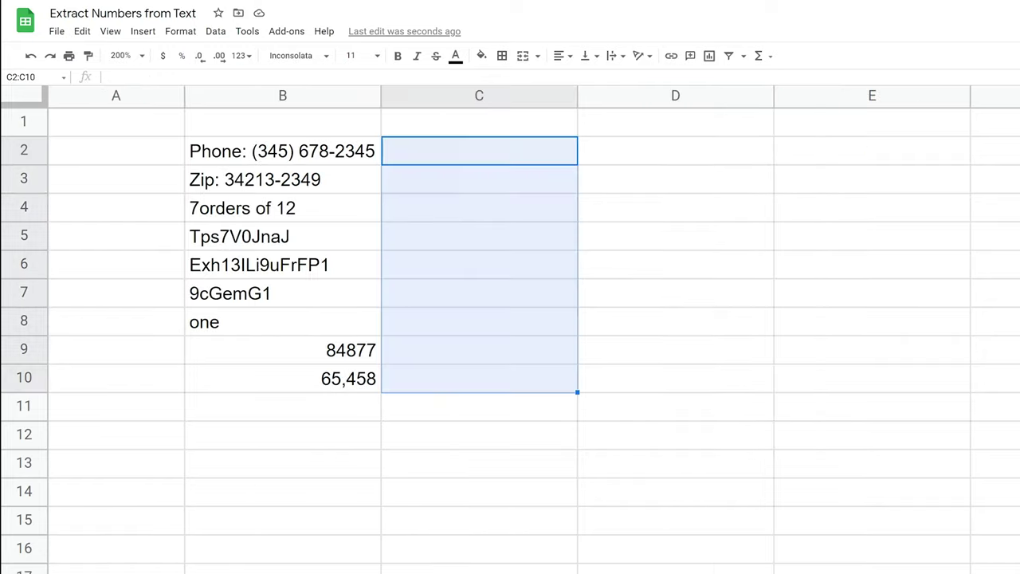
pyautogui.click(516, 161)
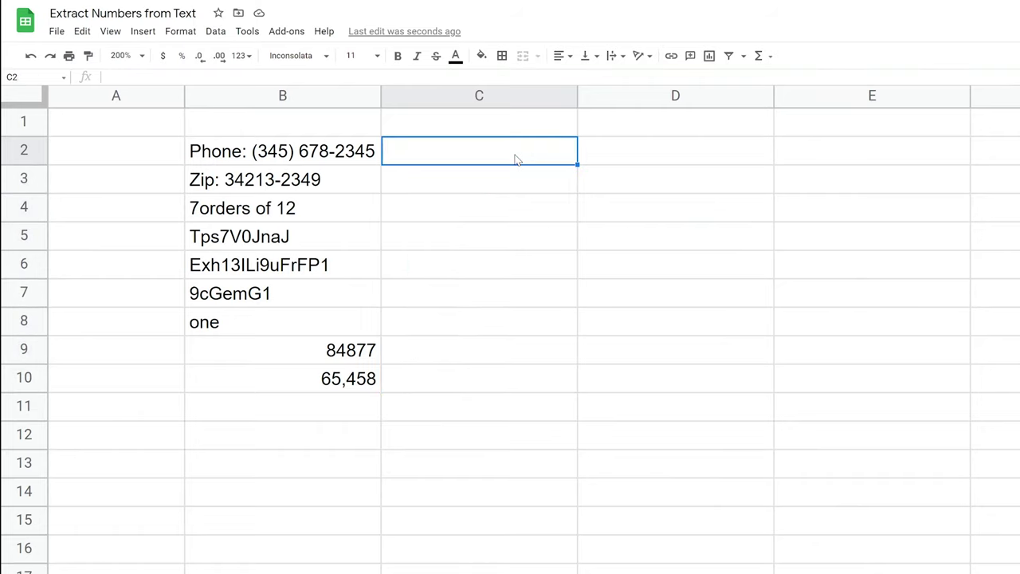
pyautogui.hotkey('ctrl', 'v')
# Step: Review the REGEXEXTRACT and VALUE parts of the C2 formula and fill it down through C10, checking it against the column B entries
pyautogui.doubleClick(515, 160)
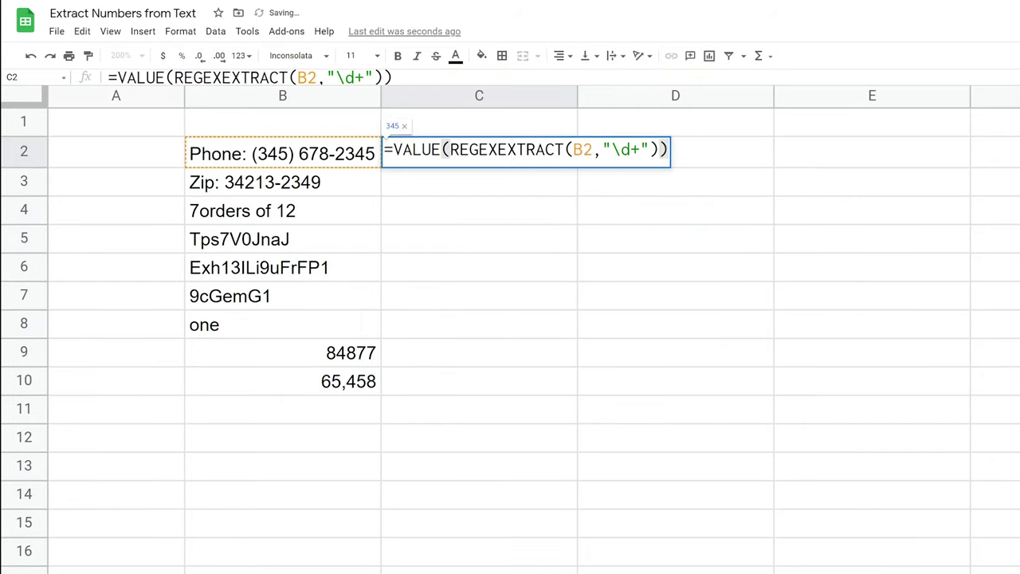
pyautogui.moveTo(469, 149); pyautogui.dragTo(508, 150)
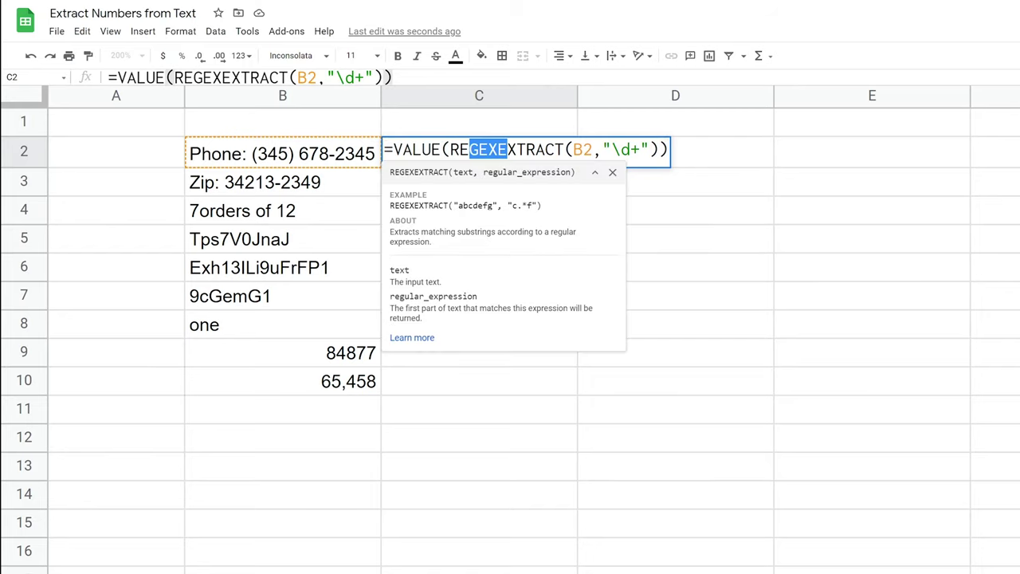
pyautogui.click(536, 150)
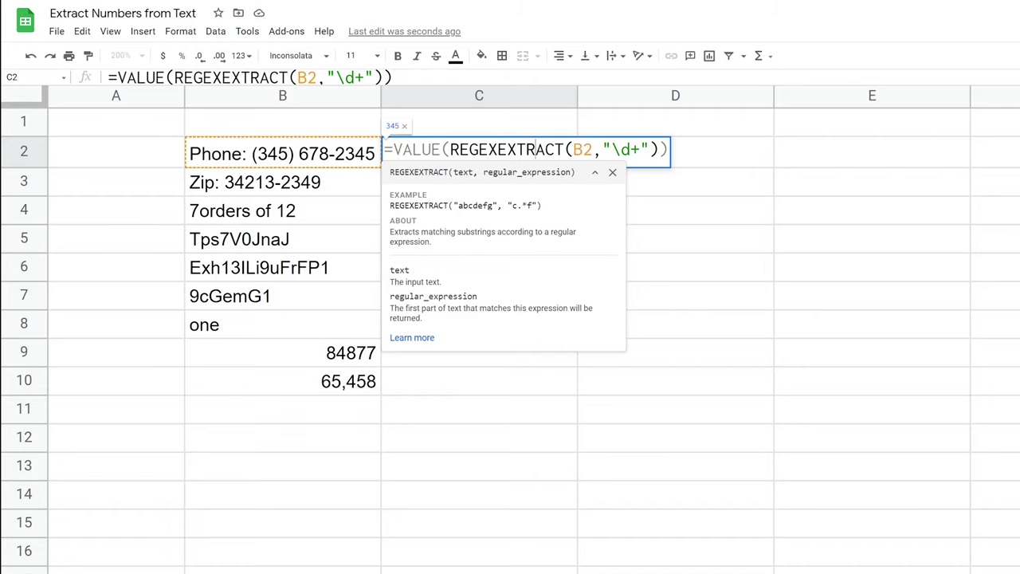
pyautogui.click(414, 150)
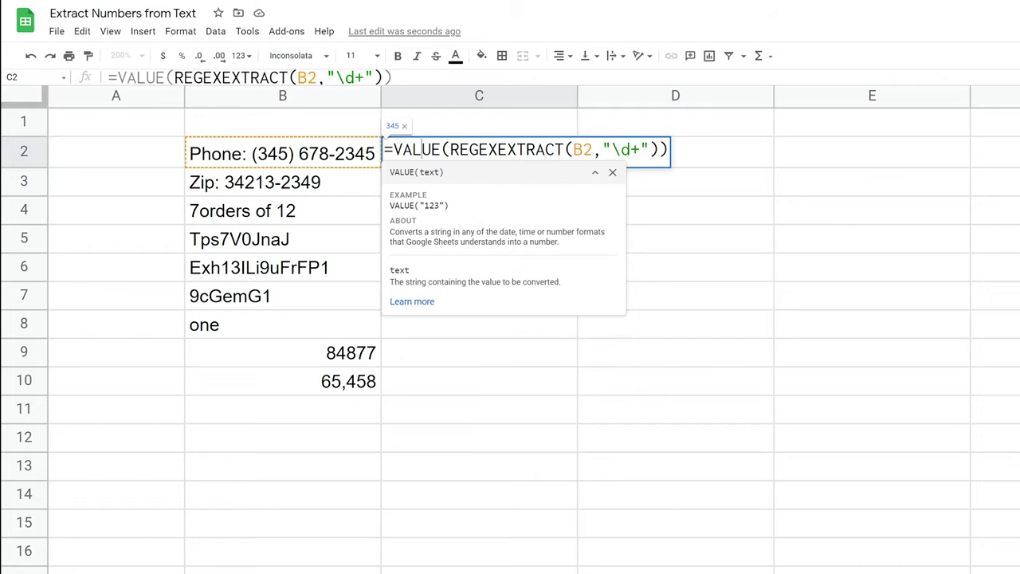
pyautogui.press('Escape')
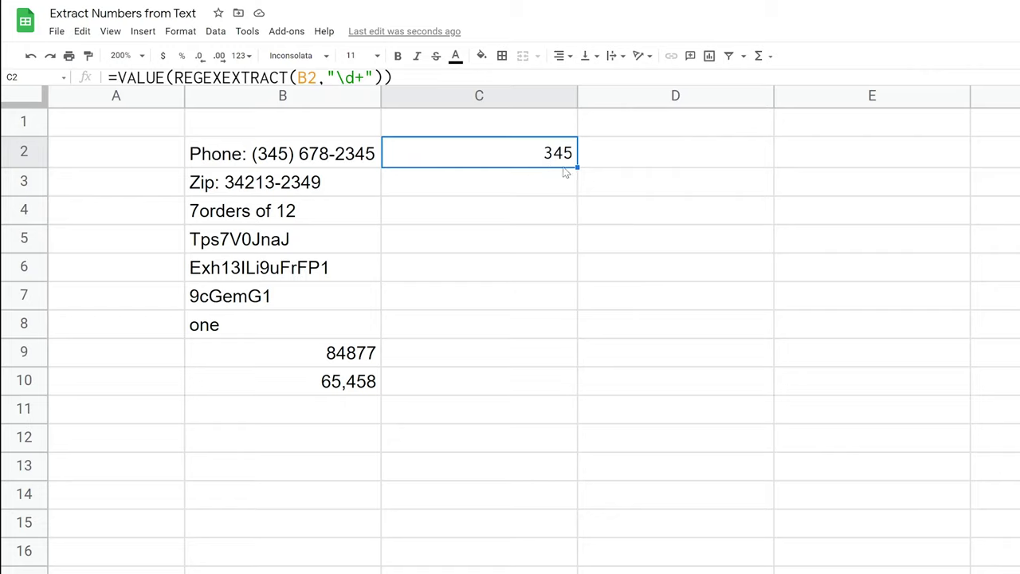
pyautogui.moveTo(578, 167); pyautogui.dragTo(565, 381)
pyautogui.click(287, 182)
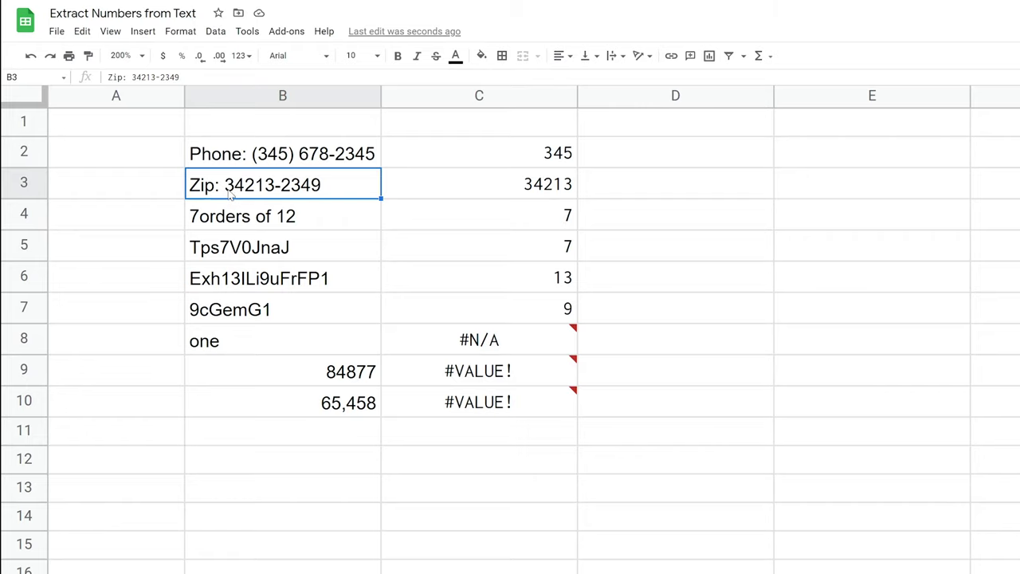
pyautogui.click(494, 341)
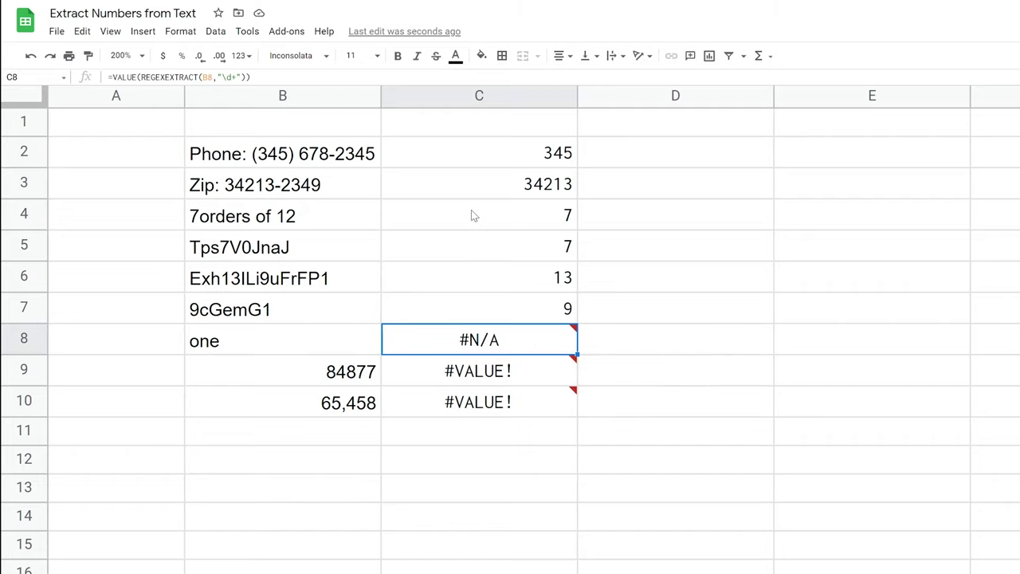
pyautogui.doubleClick(492, 154)
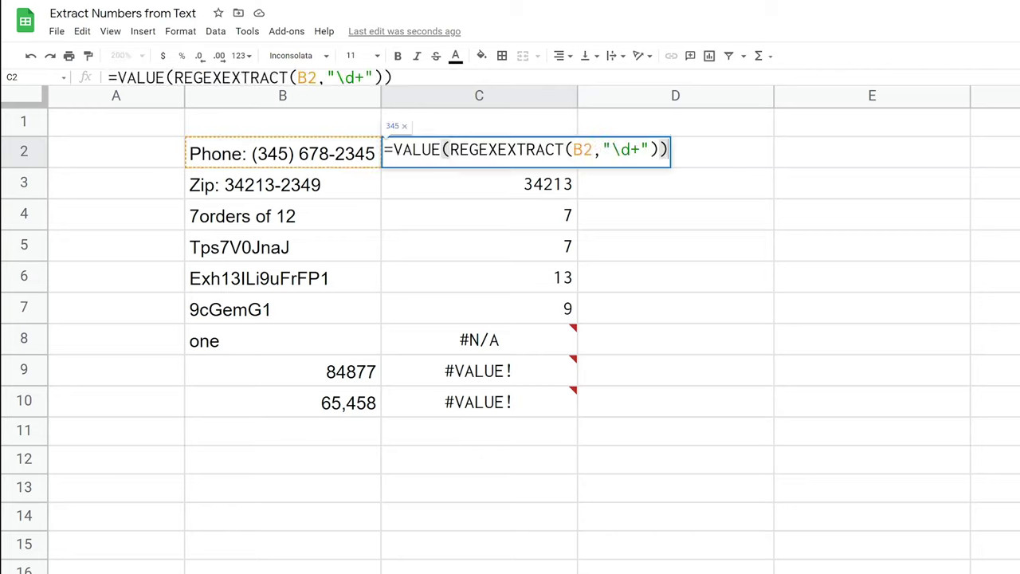
pyautogui.press('Escape')
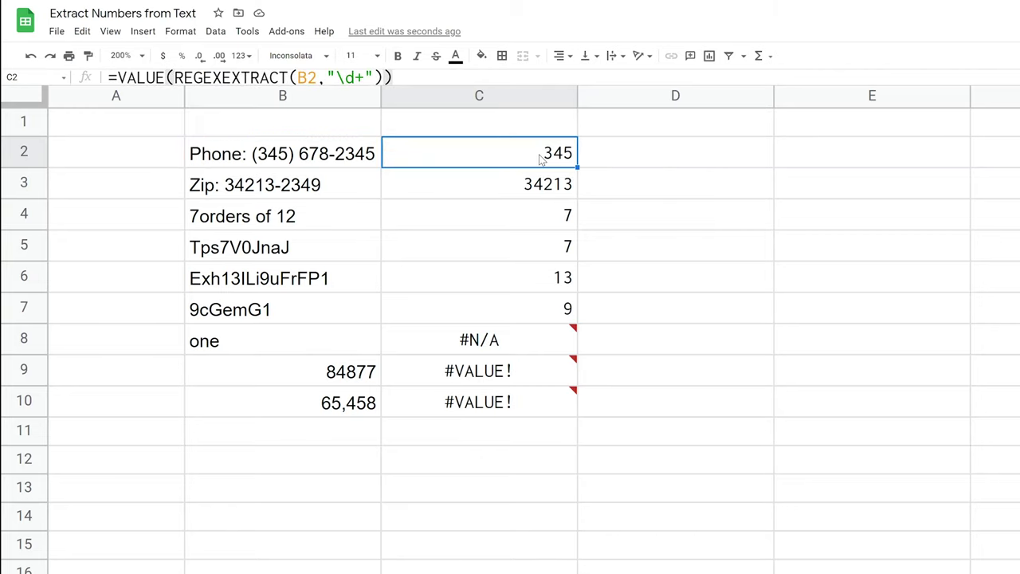
# Step: Enter the formula =C2+C4 in D2, reject the suggested autofill and select D2 to check it
pyautogui.click(668, 164)
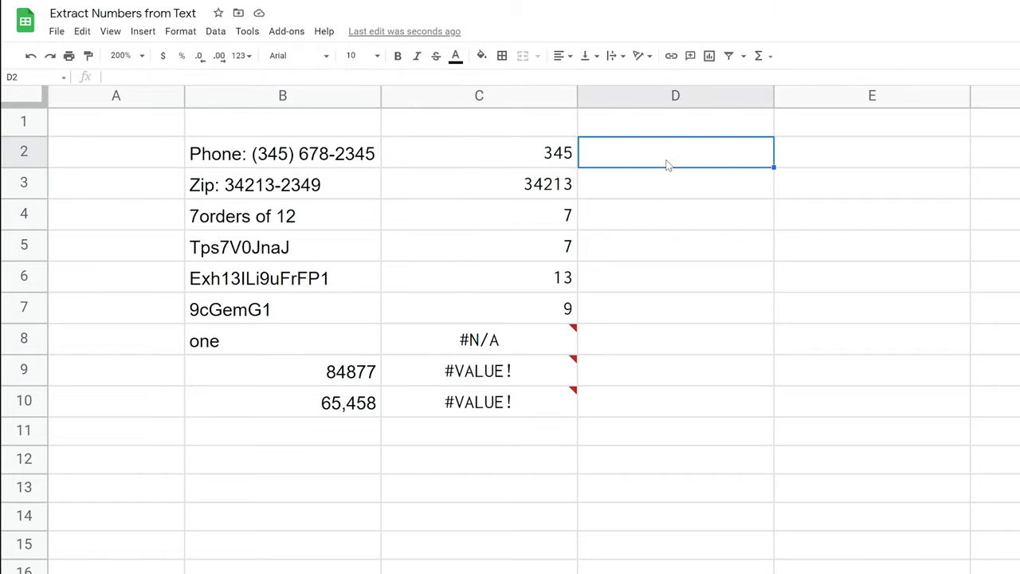
pyautogui.write('=')
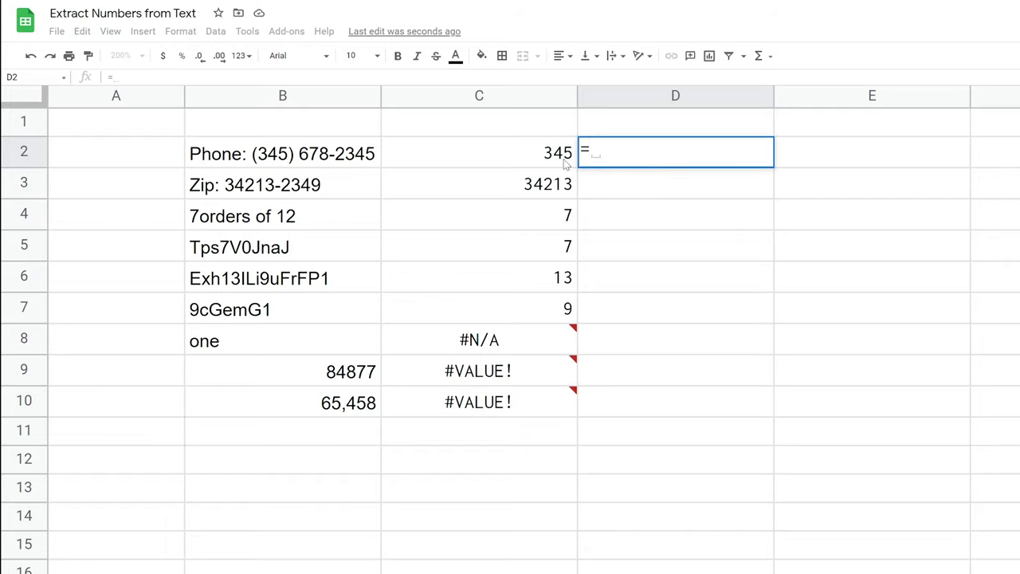
pyautogui.click(566, 161)
pyautogui.write('+')
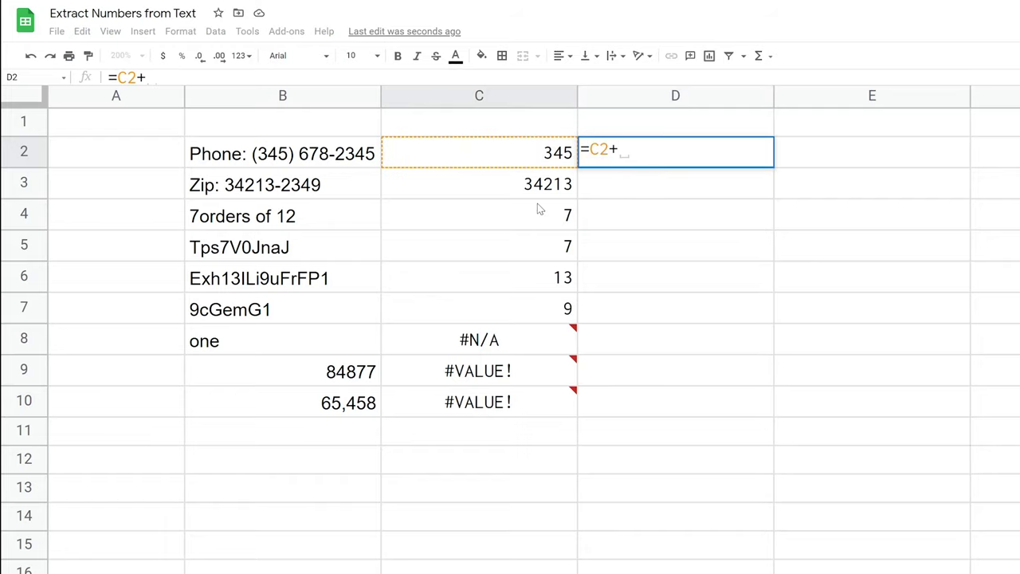
pyautogui.click(539, 209)
pyautogui.press('Return')
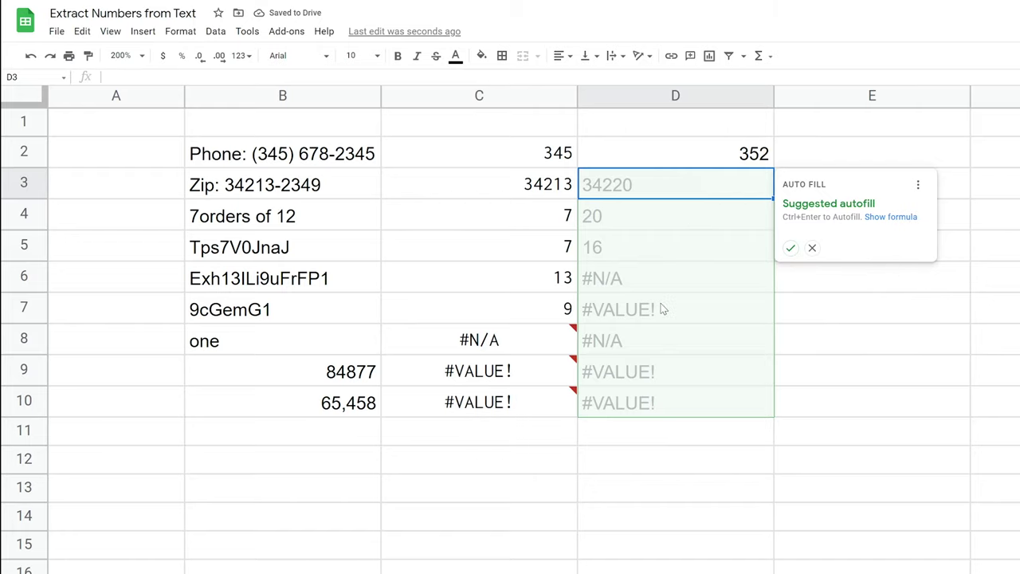
pyautogui.click(811, 249)
pyautogui.click(743, 163)
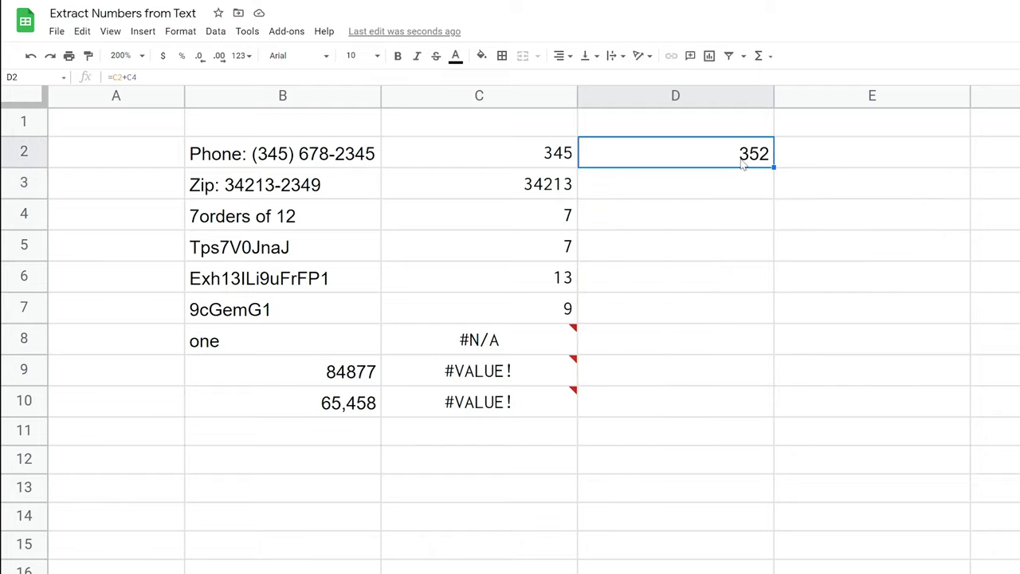
# Step: Clear the sum formula from D2 and the REGEXEXTRACT formulas from C2:C10
pyautogui.press('Delete')
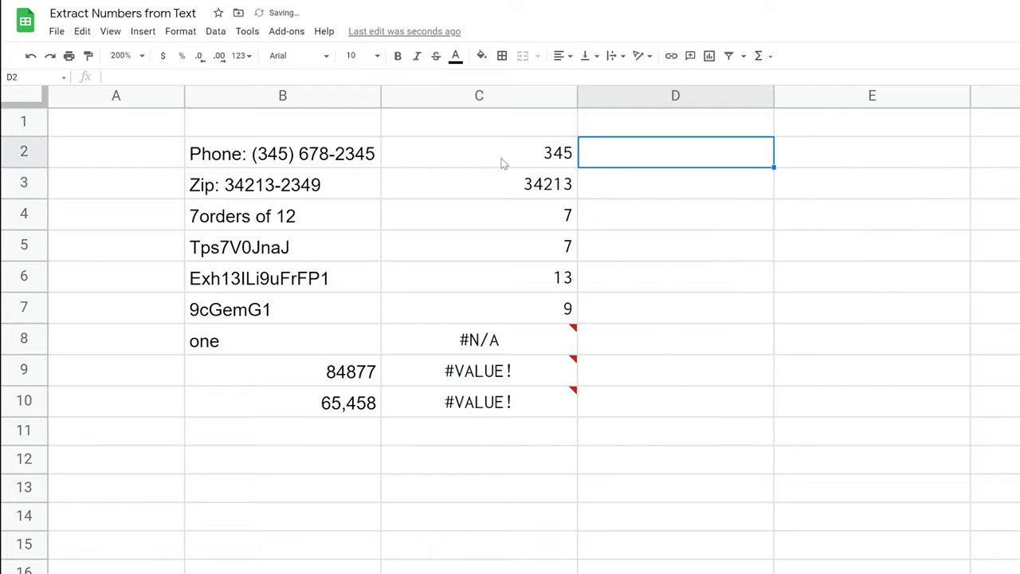
pyautogui.moveTo(503, 164); pyautogui.dragTo(553, 391)
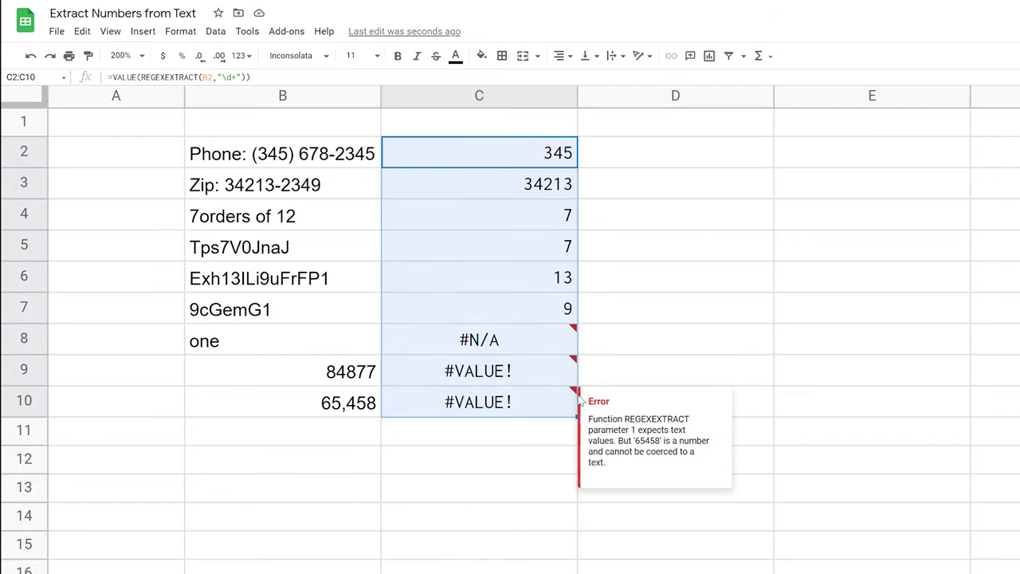
pyautogui.press('Delete')
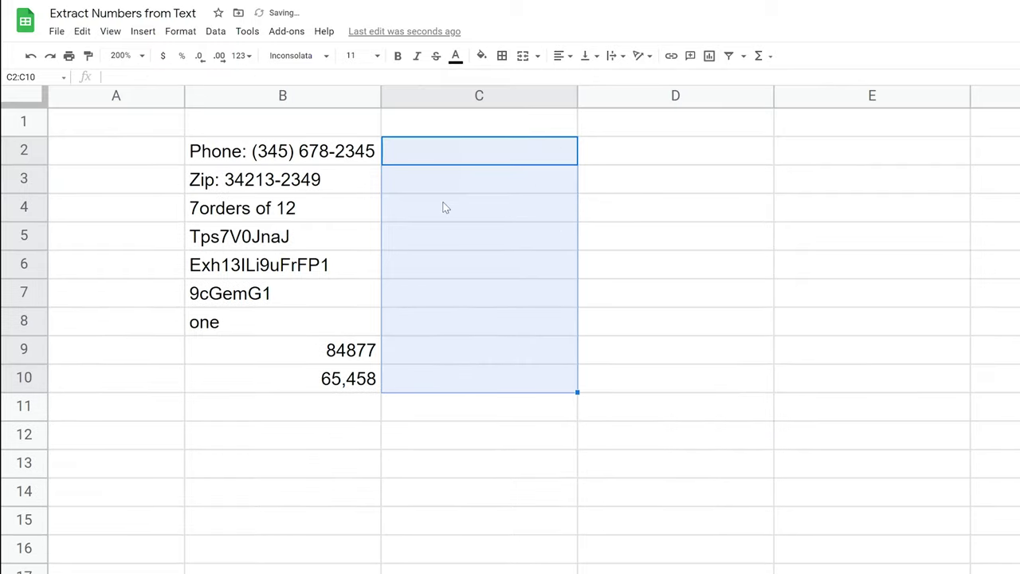
pyautogui.click(415, 189)
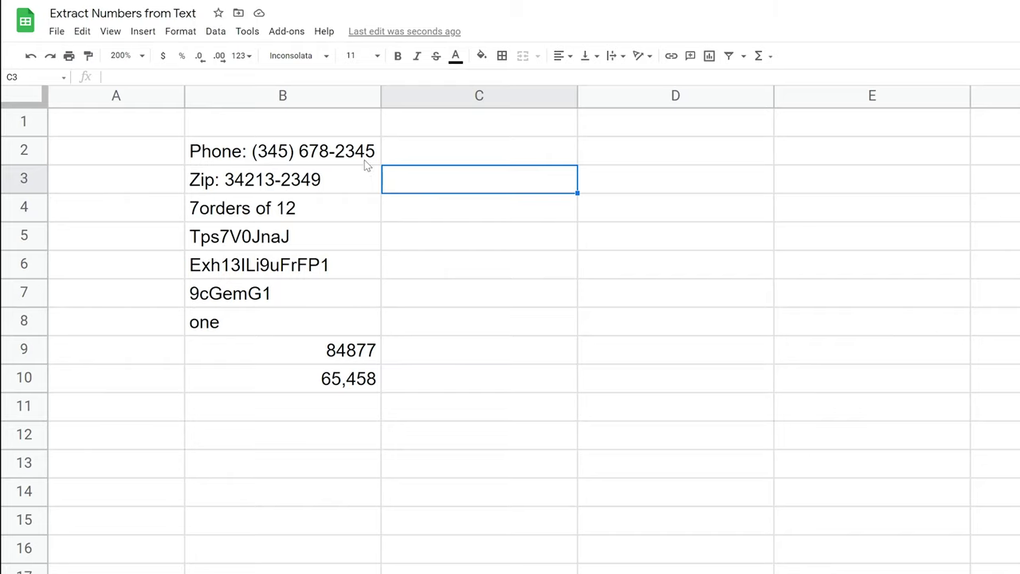
# Step: Select the mixed text entries in B2:B10 and start the Power Tools add-on
pyautogui.moveTo(367, 155); pyautogui.dragTo(350, 375)
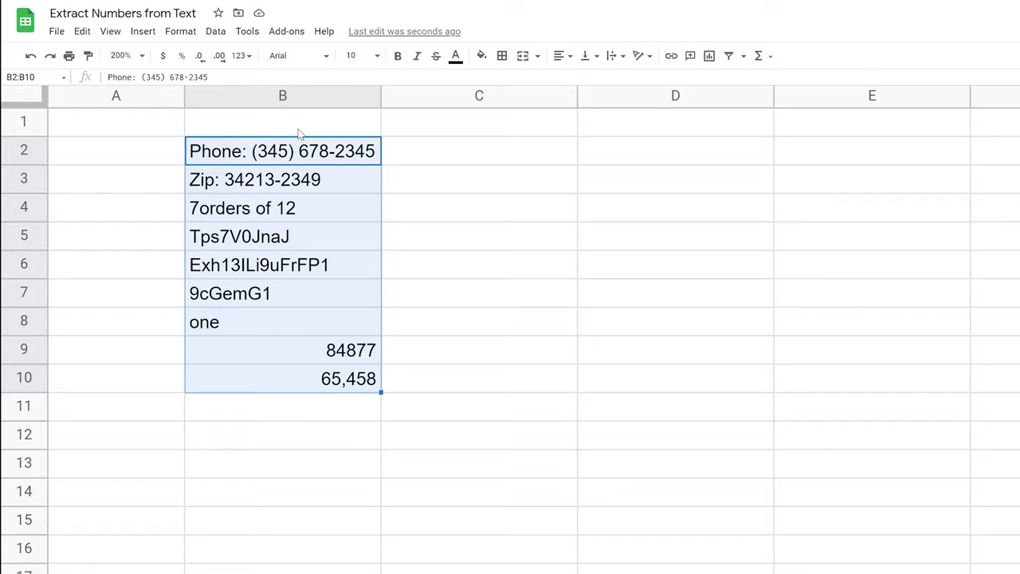
pyautogui.click(299, 37)
pyautogui.moveTo(359, 100)
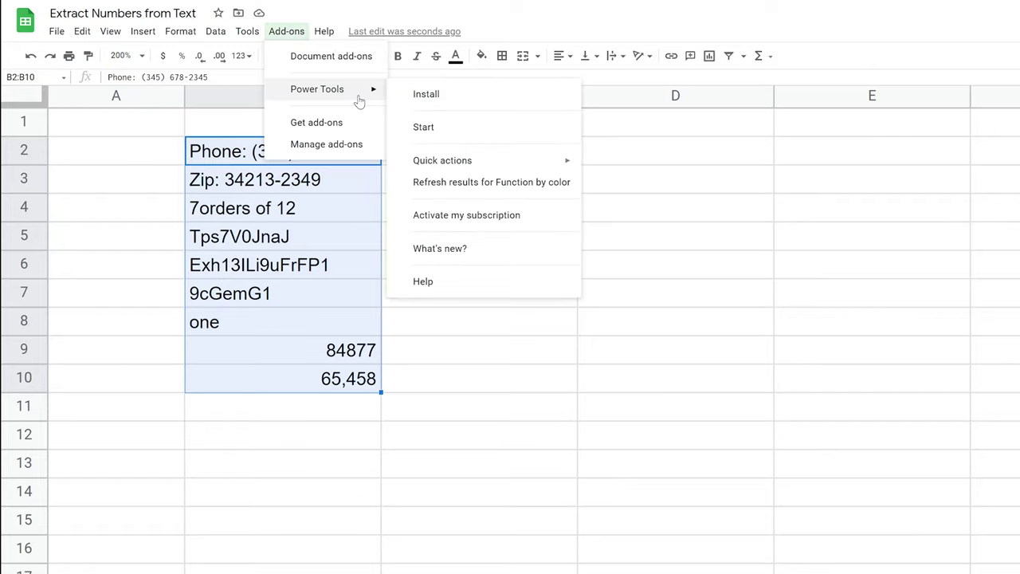
pyautogui.click(423, 130)
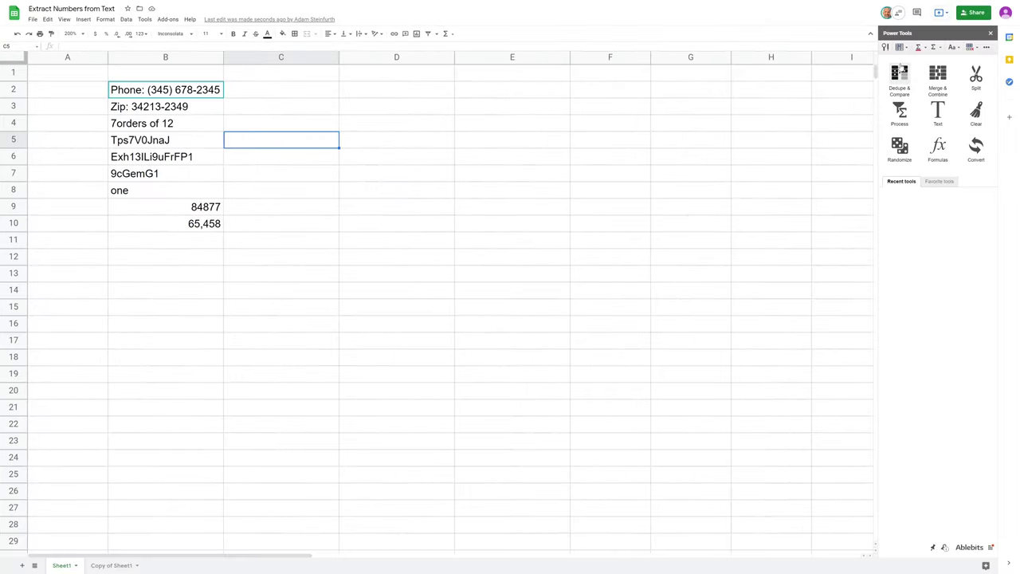
# Step: Reselect B2:B10 and open the Extract tool from the Text group of Power Tools
pyautogui.click(219, 94)
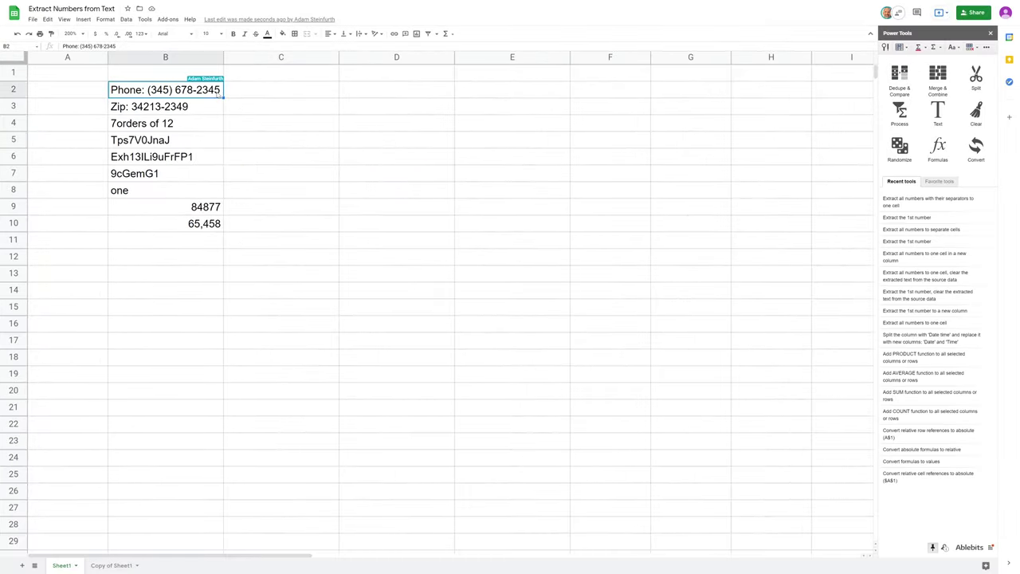
pyautogui.click(228, 124)
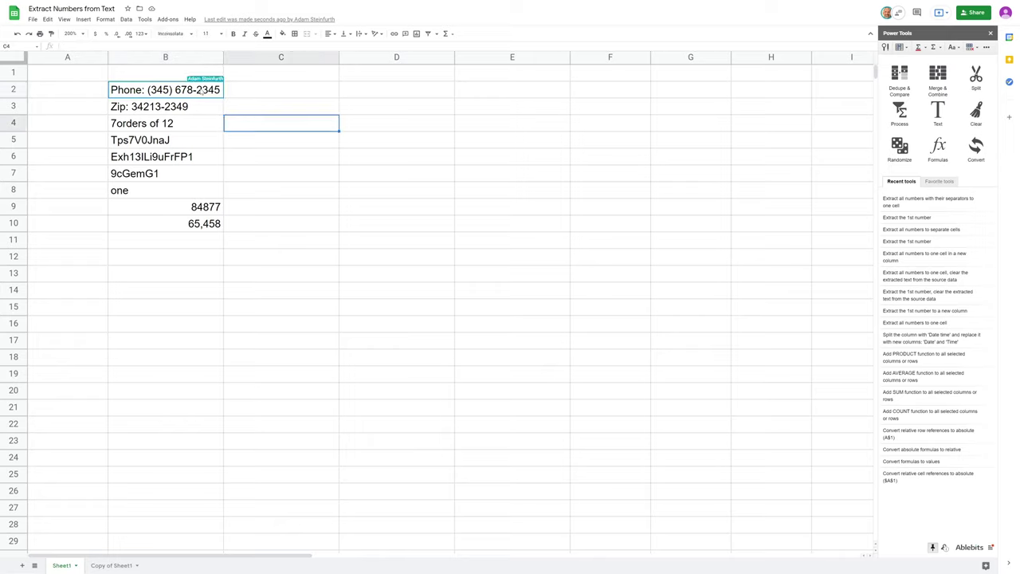
pyautogui.moveTo(204, 90); pyautogui.dragTo(204, 224)
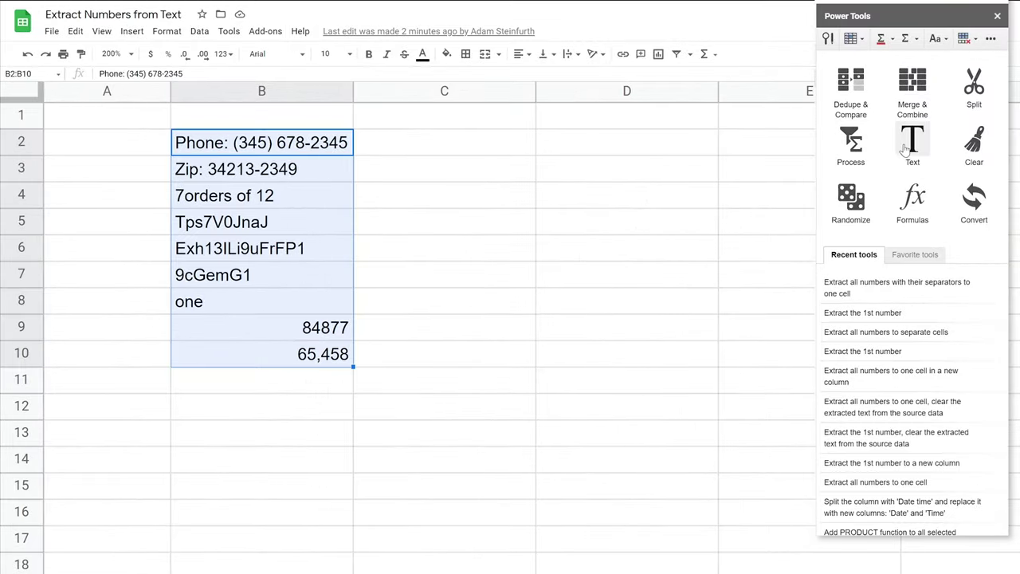
pyautogui.click(905, 149)
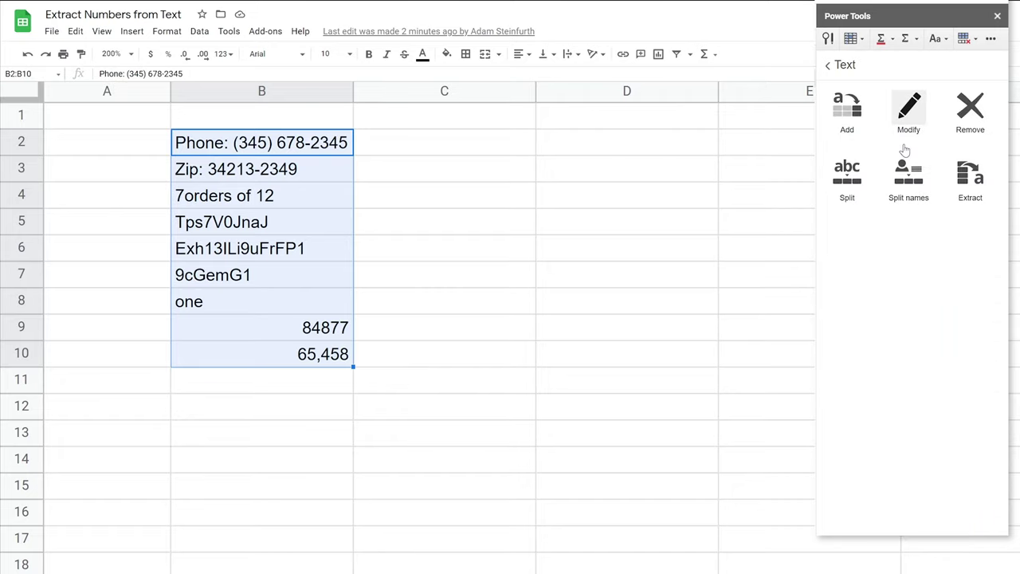
pyautogui.click(974, 173)
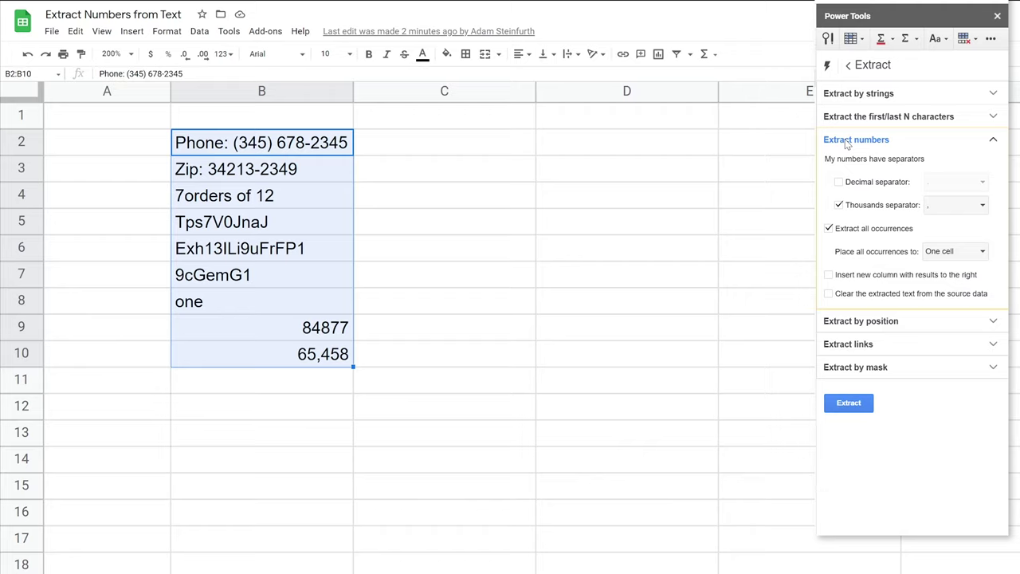
# Step: Extract all number occurrences from B2:B10 to separate cells with the thousands separator option off, and check the row 2 results
pyautogui.click(839, 205)
pyautogui.click(951, 252)
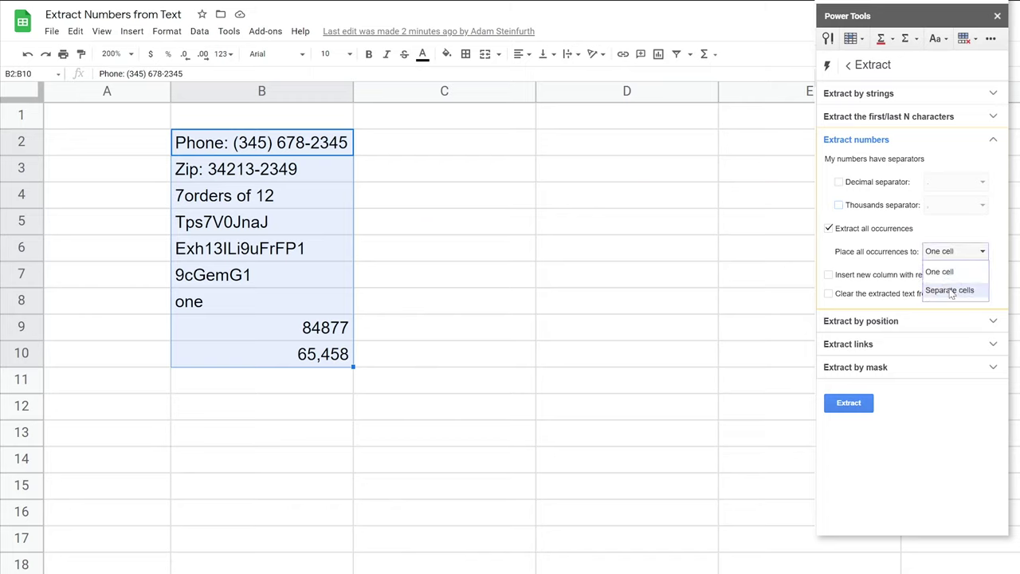
pyautogui.click(950, 291)
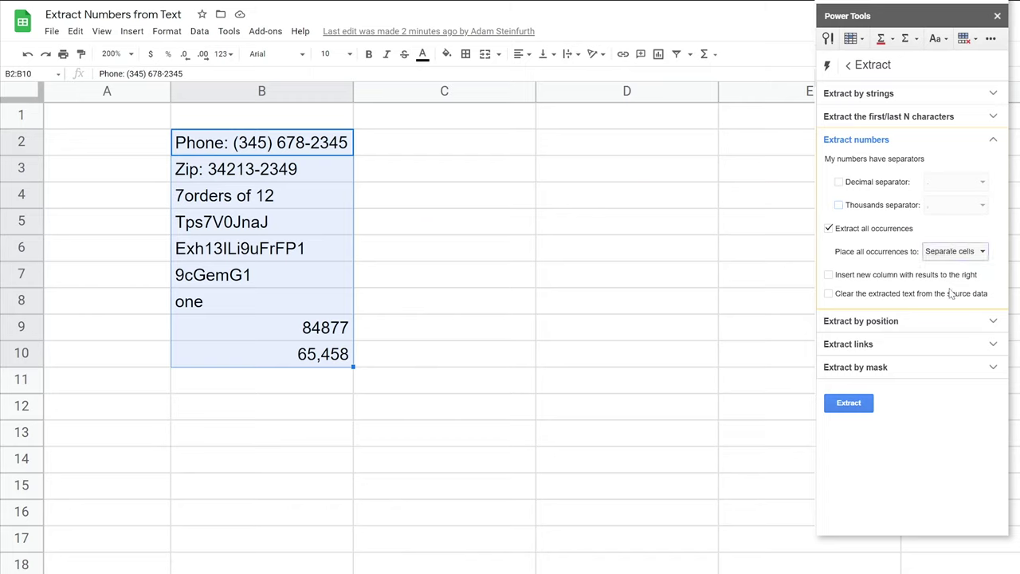
pyautogui.click(861, 404)
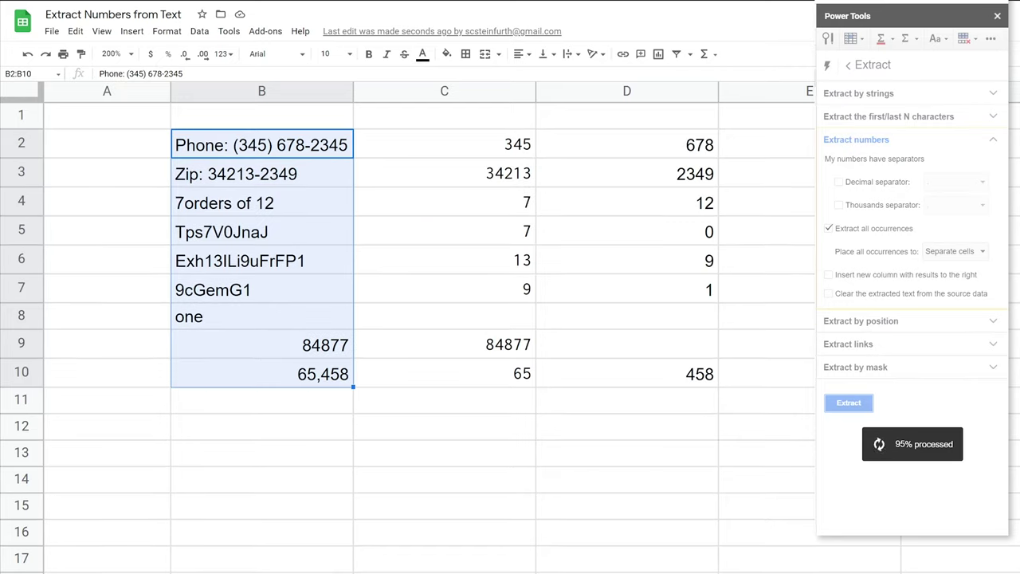
pyautogui.click(597, 155)
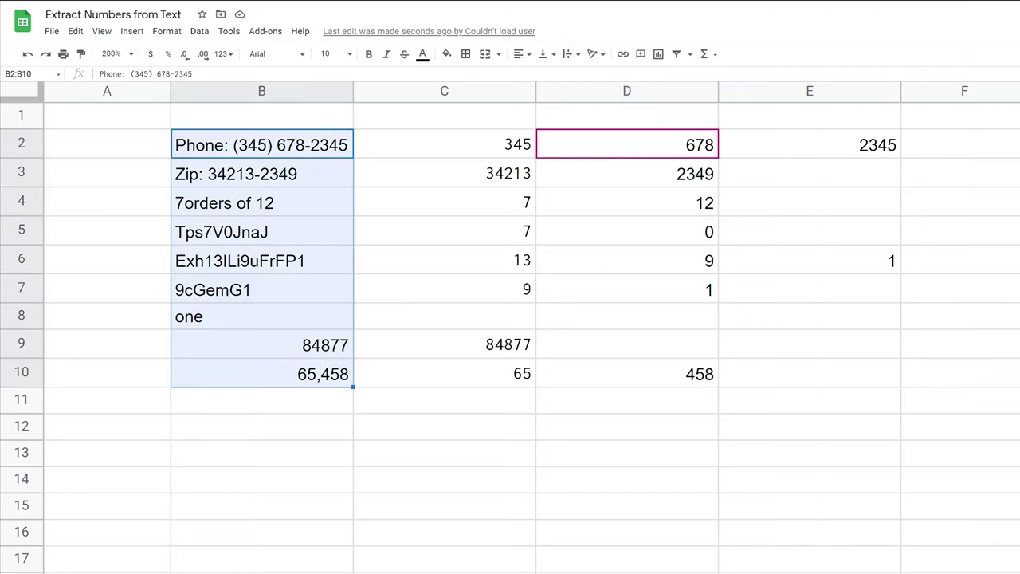
pyautogui.moveTo(485, 156); pyautogui.dragTo(798, 152)
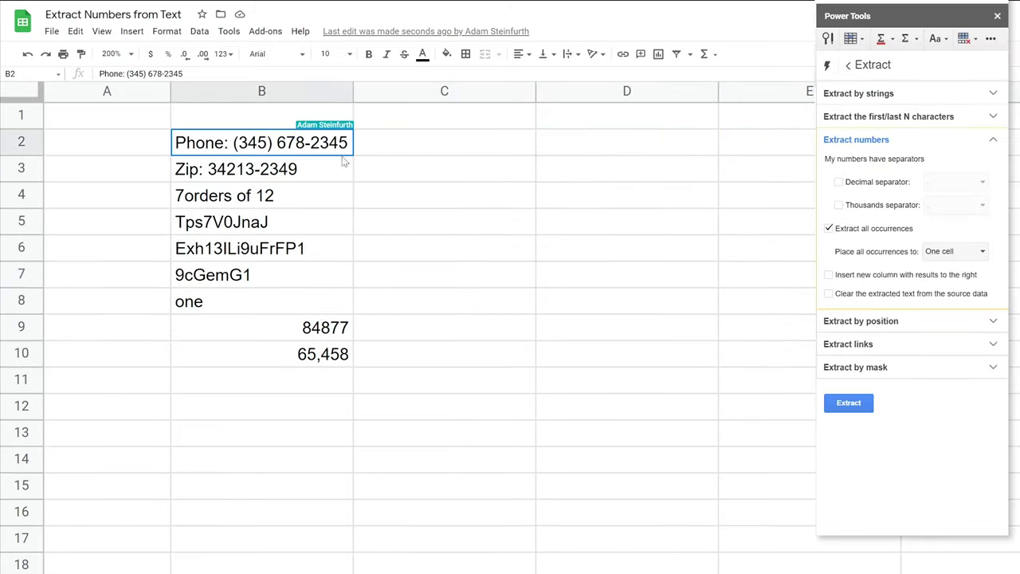
# Step: Extract all number occurrences from B2:B10 to one cell per entry, and check the results down column C
pyautogui.moveTo(343, 160); pyautogui.dragTo(337, 356)
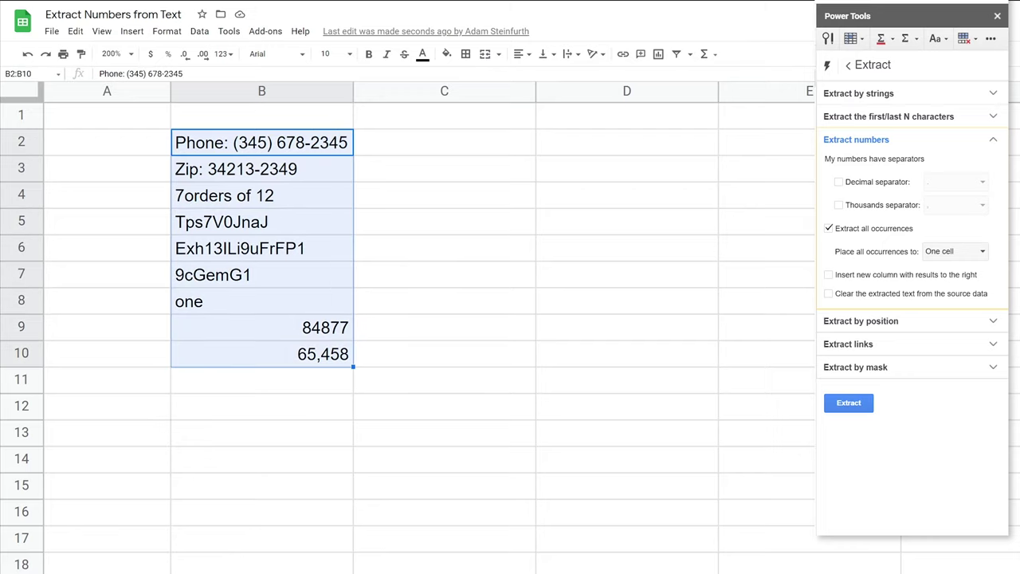
pyautogui.click(943, 253)
pyautogui.click(943, 273)
pyautogui.click(849, 402)
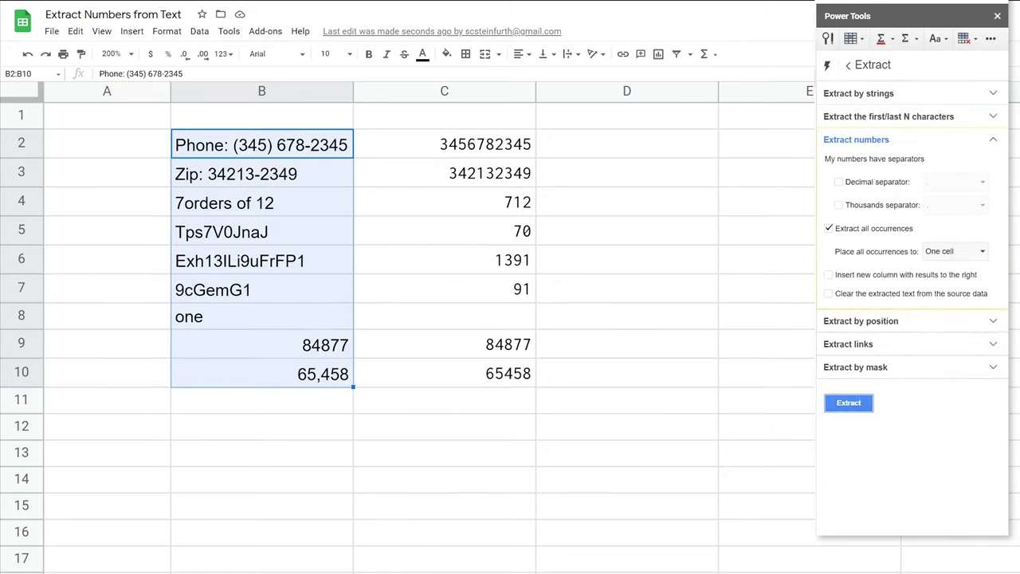
pyautogui.click(485, 153)
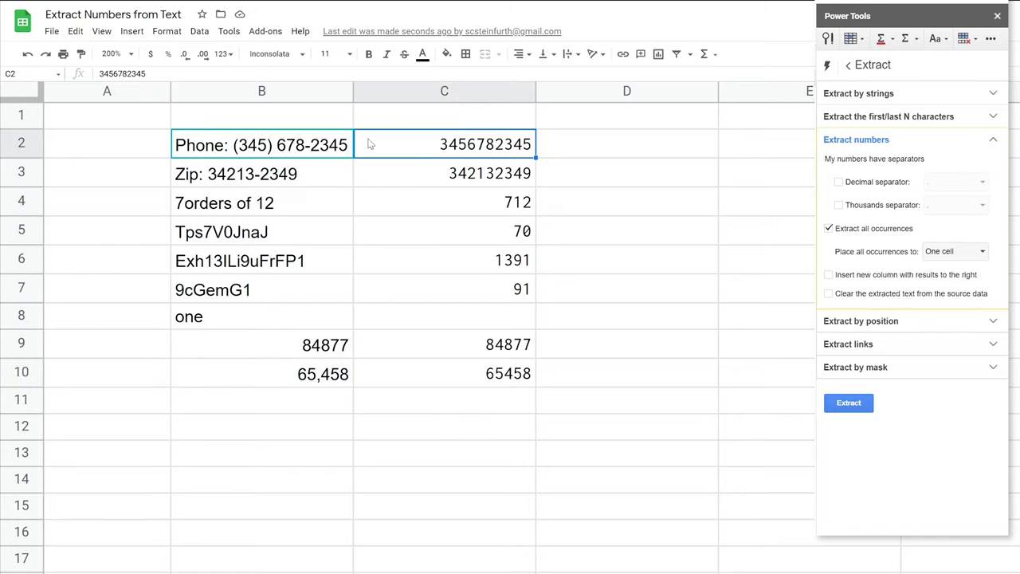
pyautogui.click(437, 173)
pyautogui.click(454, 210)
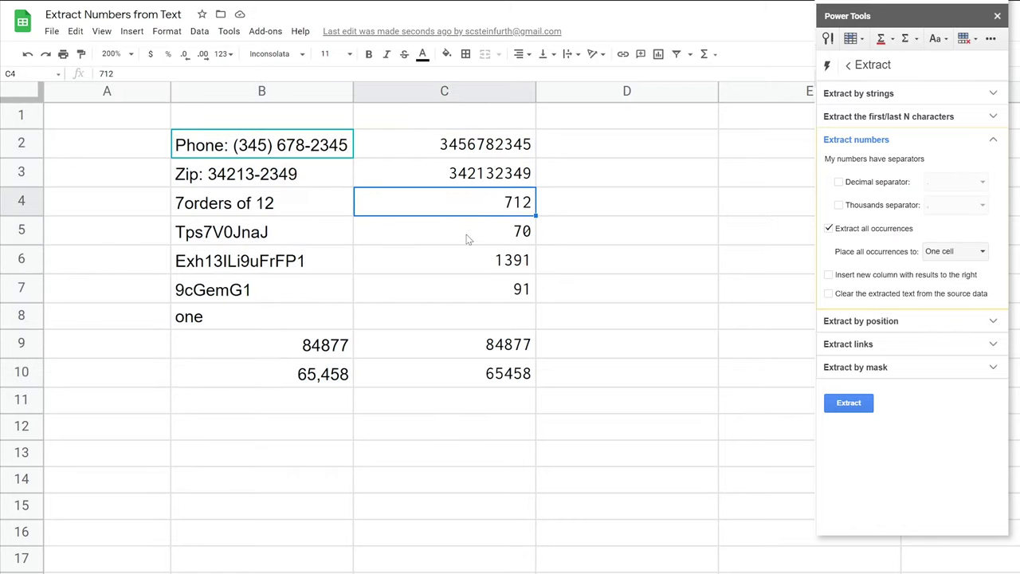
pyautogui.click(466, 234)
pyautogui.click(473, 266)
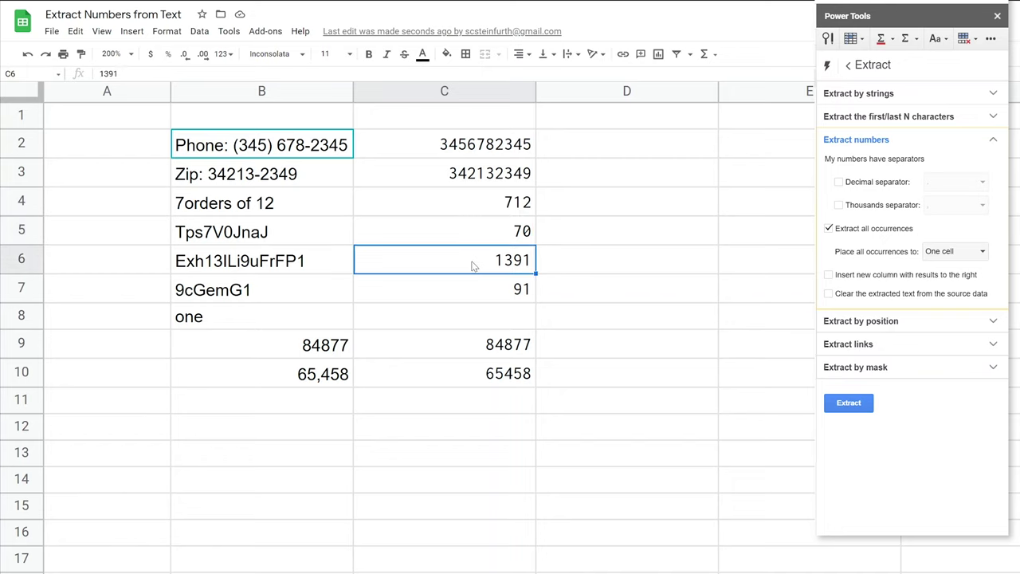
pyautogui.click(485, 285)
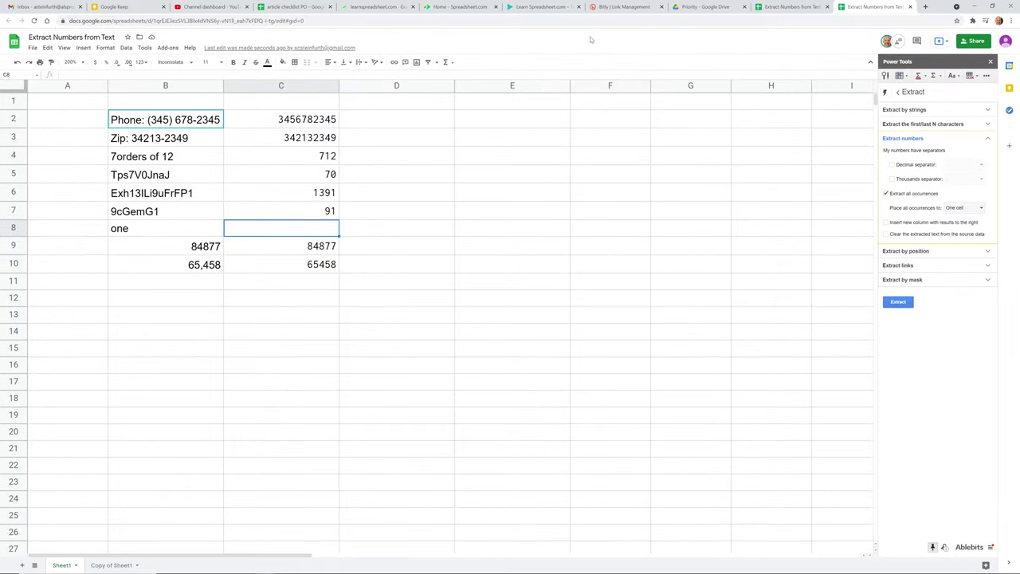
# Step: Arrange two browser windows of the spreadsheet side by side, with Copy of Sheet1 in one and Sheet1 in the other
pyautogui.press('super+Right')
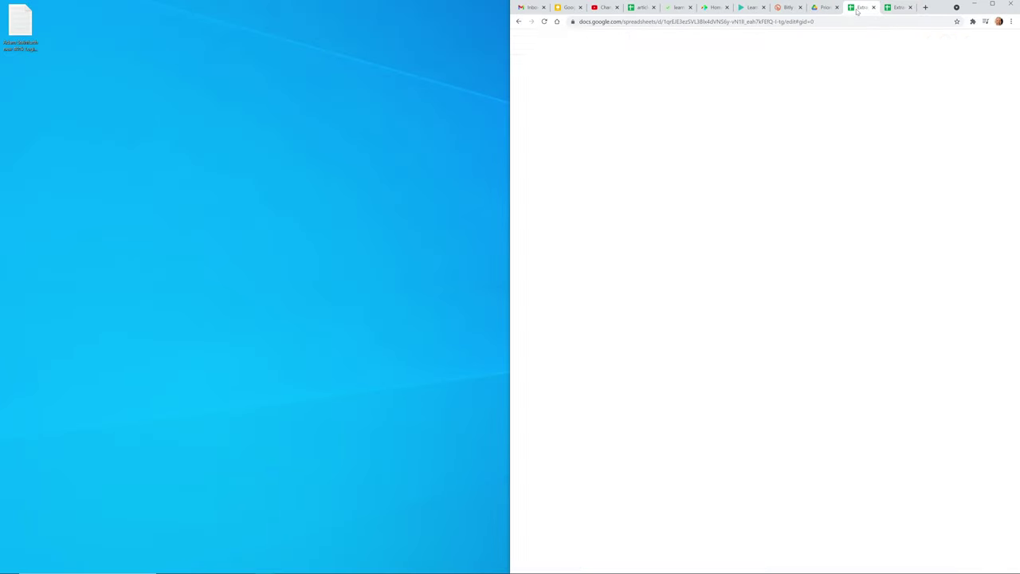
pyautogui.moveTo(857, 8); pyautogui.dragTo(739, 38)
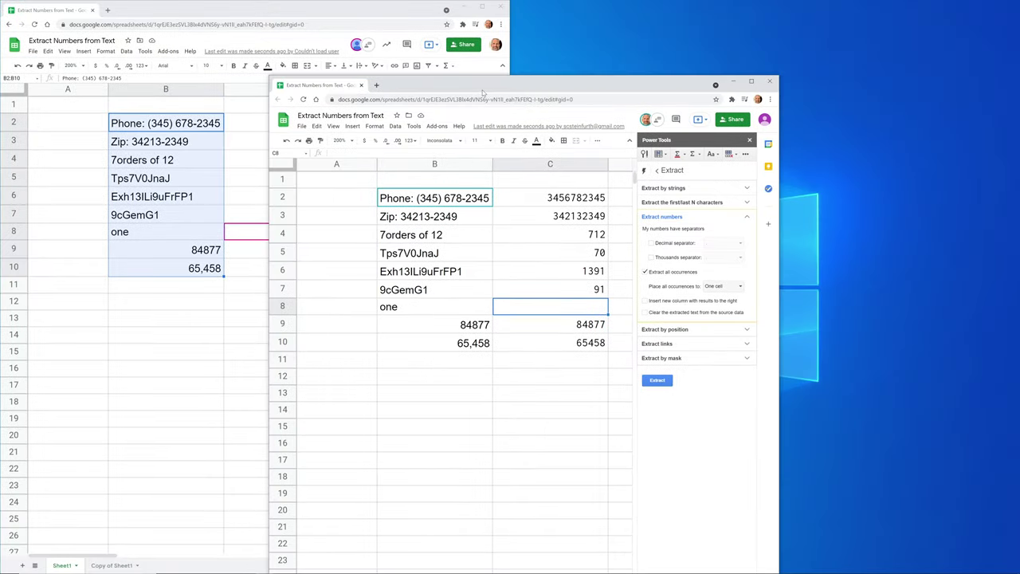
pyautogui.press('super+Right')
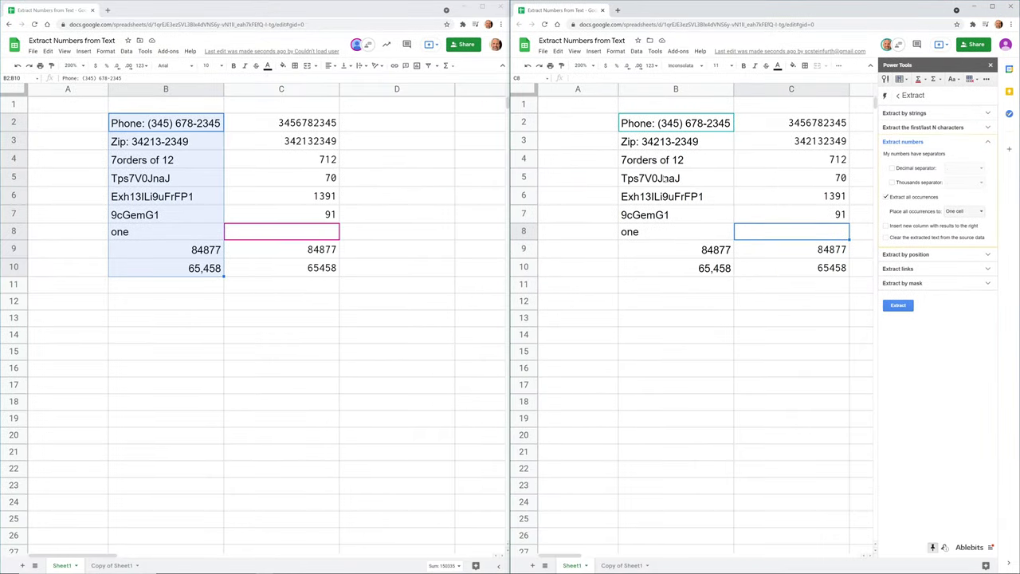
pyautogui.click(729, 197)
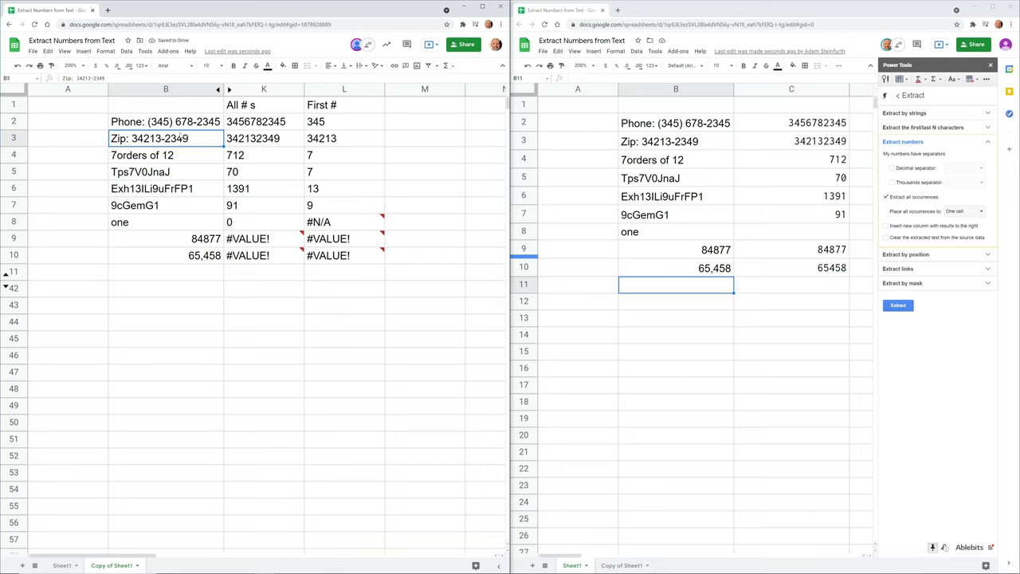
# Step: Compare the REGEXREPLACE results in K2:K10 of Copy of Sheet1 with the Power Tools results in column C of Sheet1, especially row 8
pyautogui.click(259, 121)
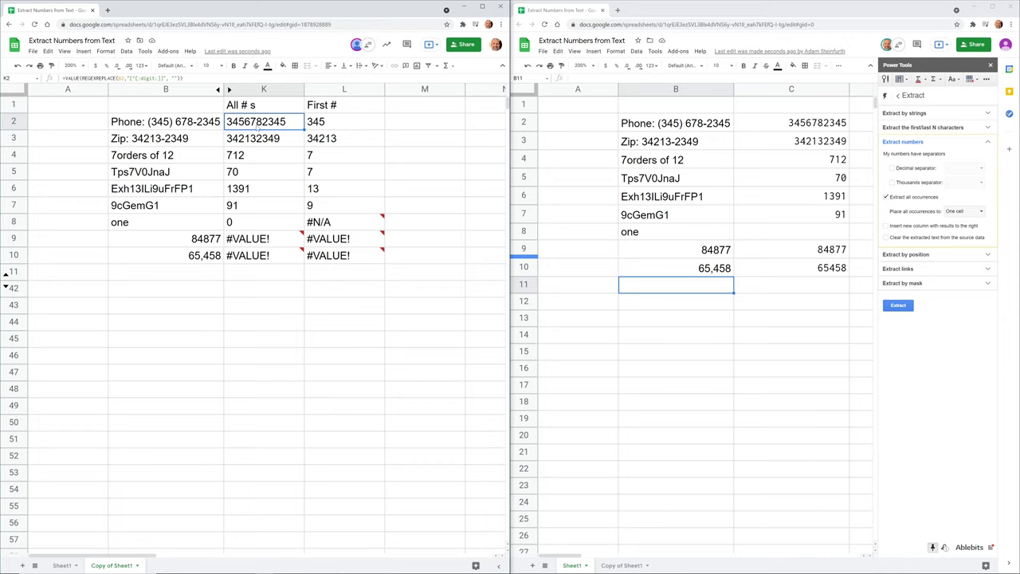
pyautogui.click(258, 157)
pyautogui.click(257, 173)
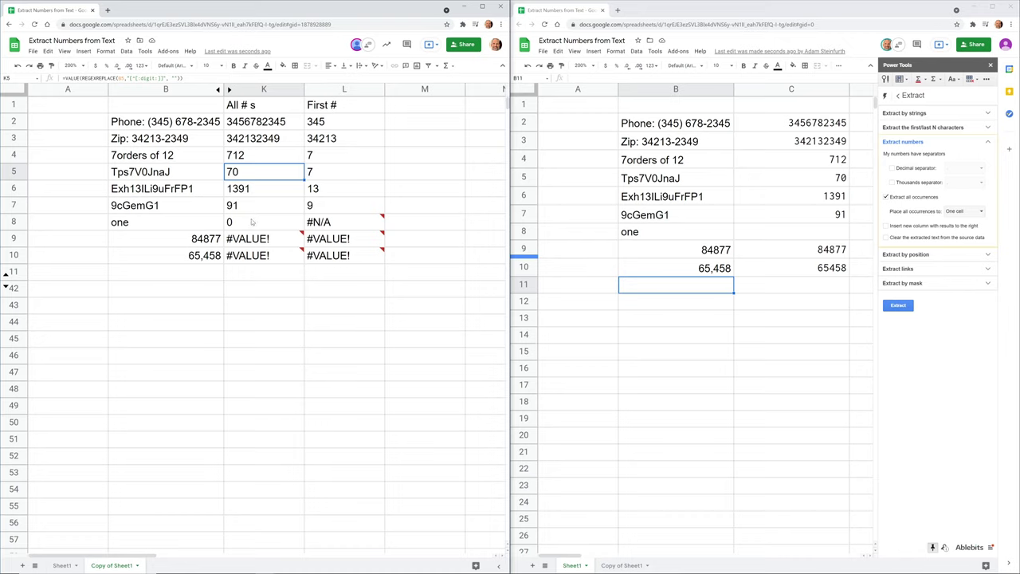
pyautogui.click(252, 222)
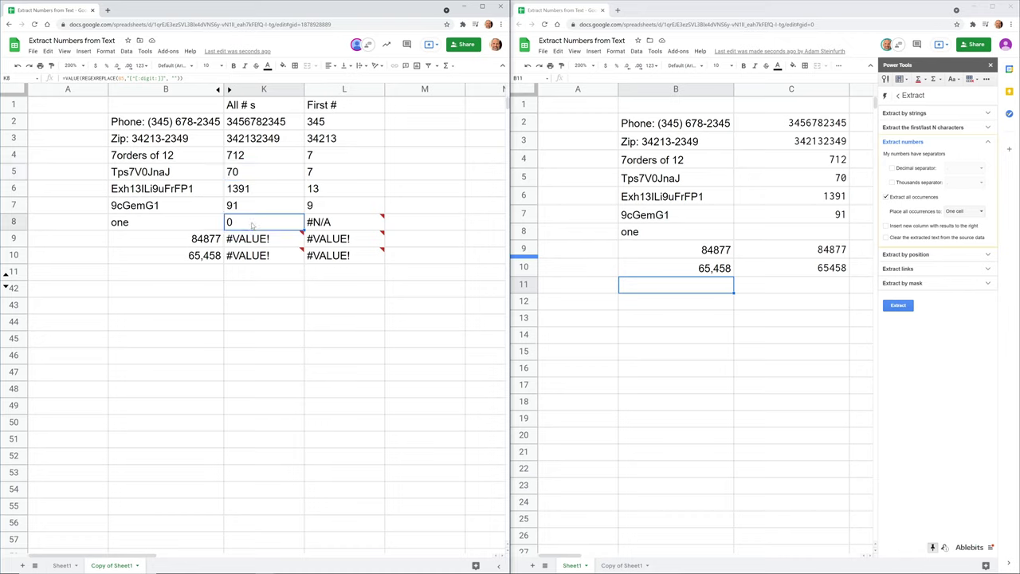
pyautogui.click(252, 239)
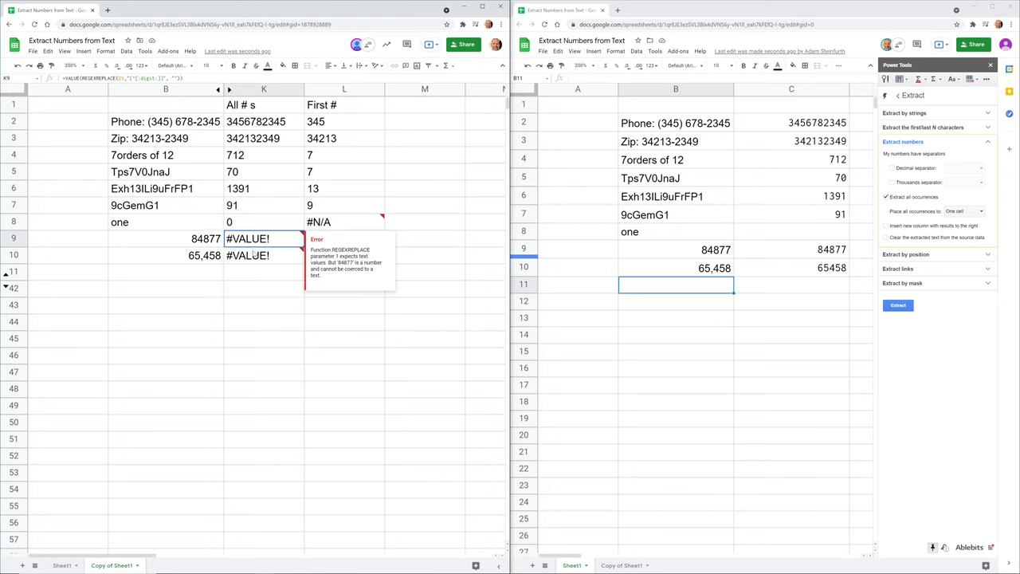
pyautogui.click(252, 256)
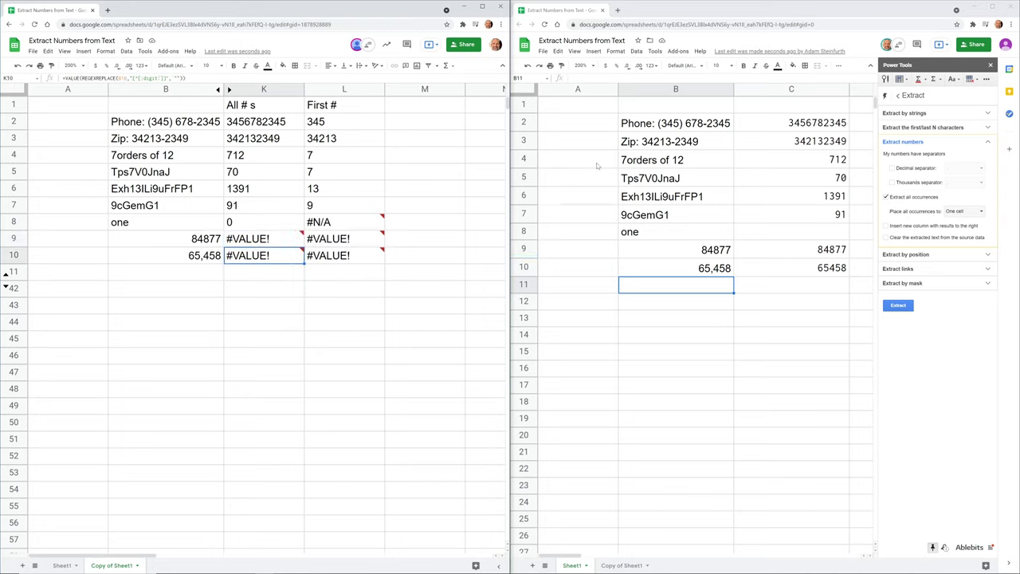
pyautogui.click(768, 125)
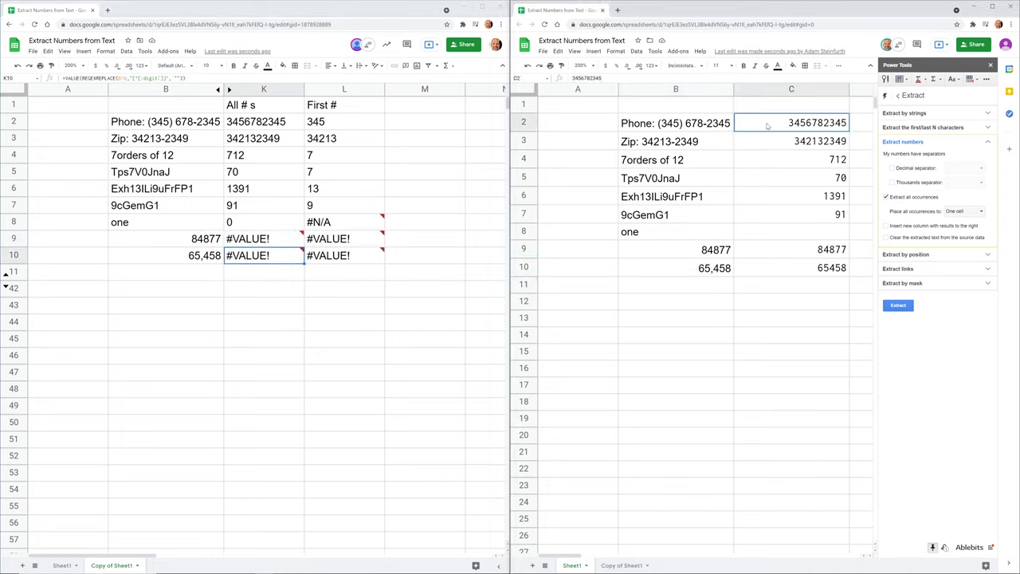
pyautogui.click(770, 234)
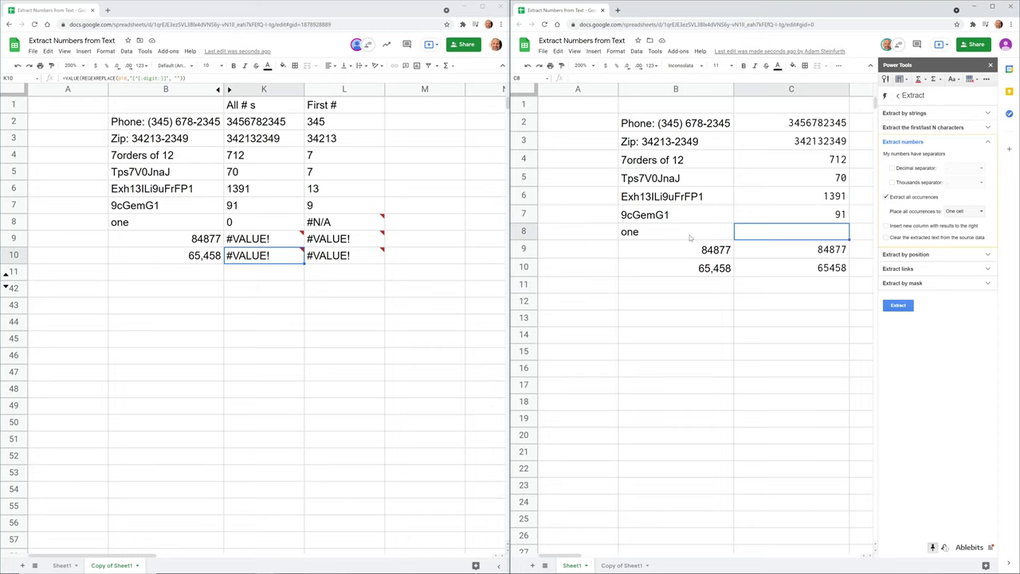
pyautogui.click(660, 234)
pyautogui.click(752, 238)
pyautogui.click(276, 227)
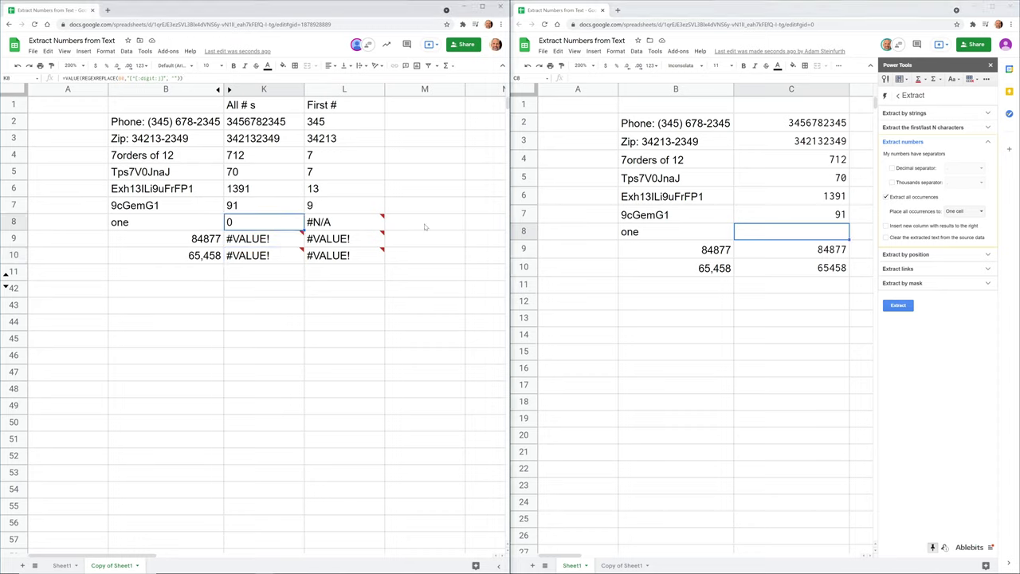
# Step: Compare the Power Tools results in C8:C10 of Sheet1 with the formula results in columns K and L of Copy of Sheet1
pyautogui.click(772, 239)
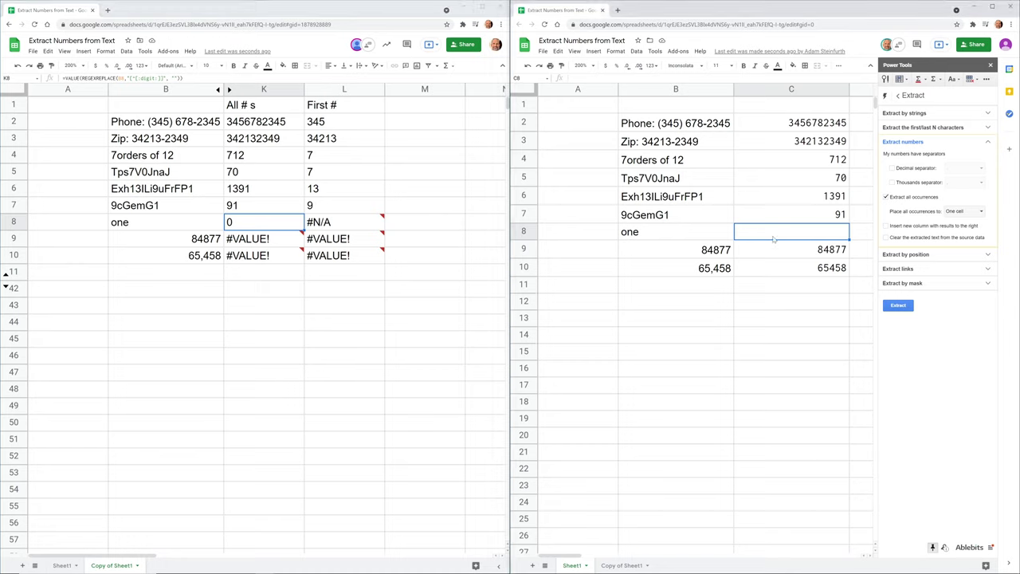
pyautogui.click(776, 249)
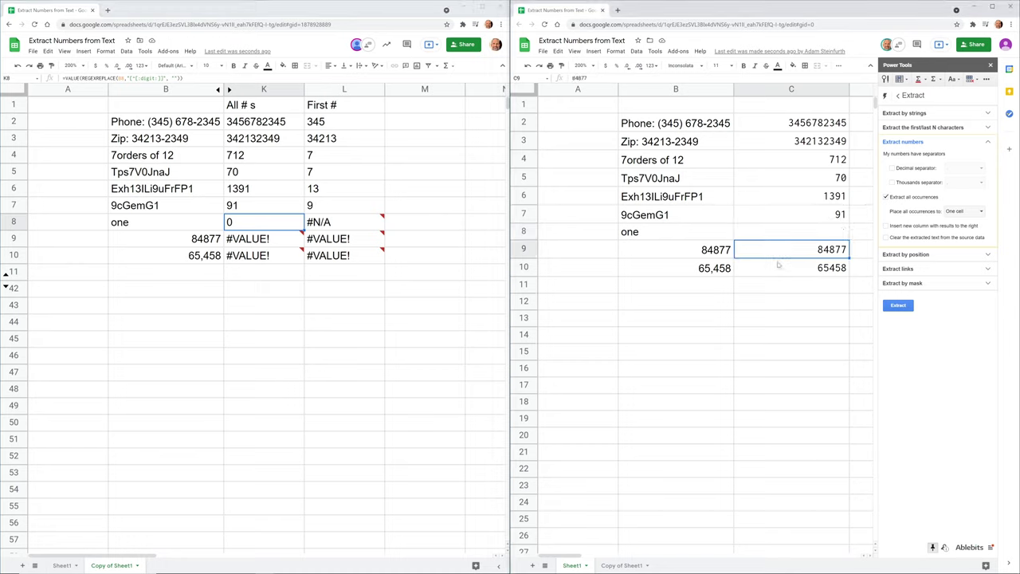
pyautogui.click(778, 267)
pyautogui.click(784, 254)
pyautogui.click(271, 119)
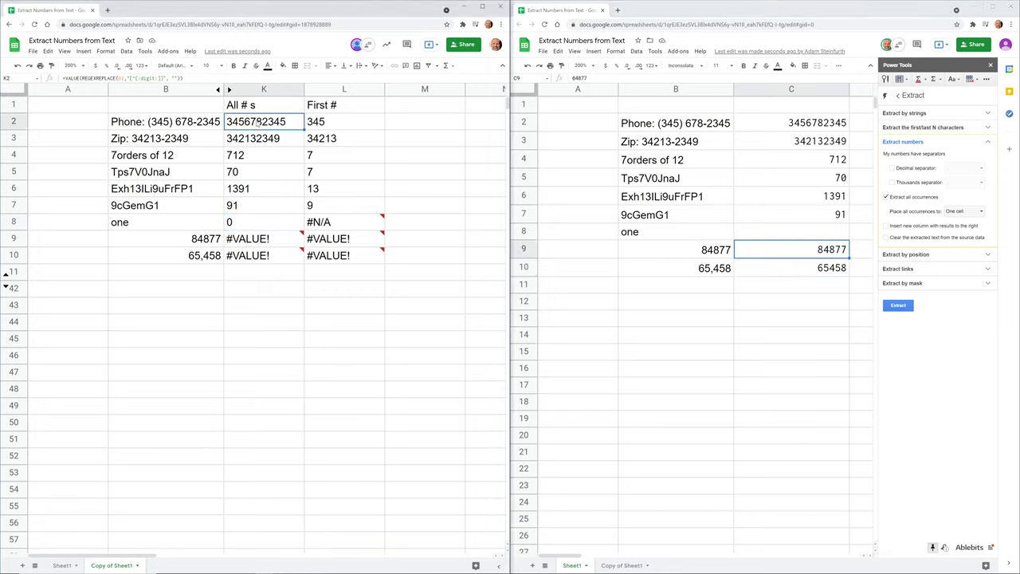
pyautogui.click(348, 121)
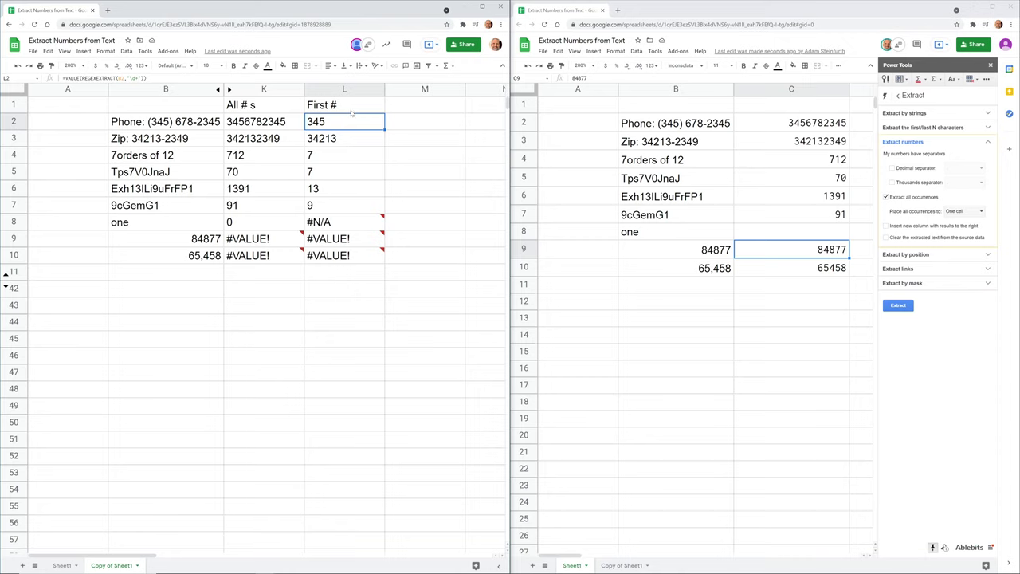
pyautogui.click(353, 107)
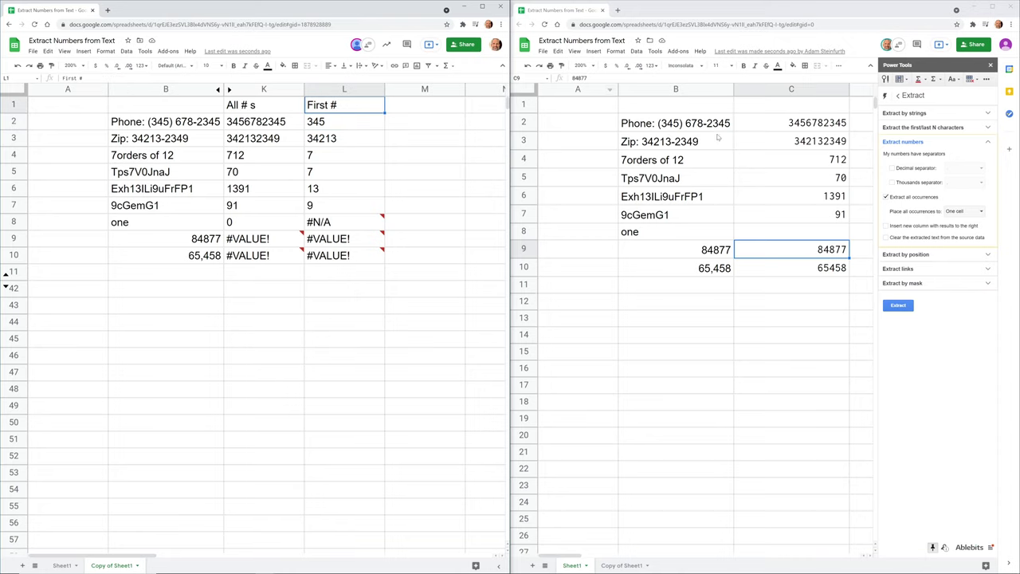
# Step: Clear C2:C11 in Sheet1 and extract only the first number from each entry in B2:B10, with the all-occurrences option off
pyautogui.moveTo(744, 125); pyautogui.dragTo(760, 284)
pyautogui.press('Delete')
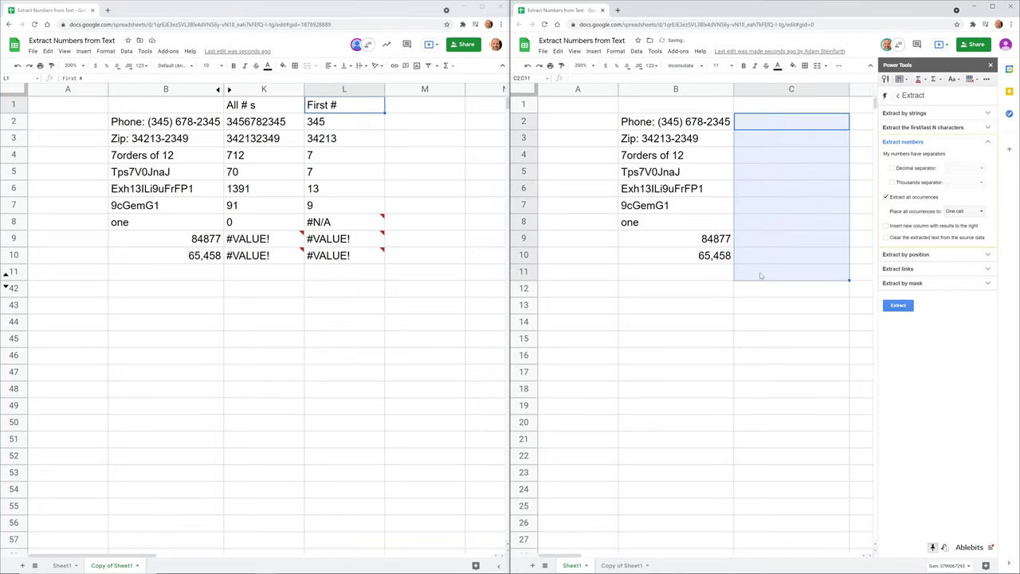
pyautogui.moveTo(703, 123); pyautogui.dragTo(712, 256)
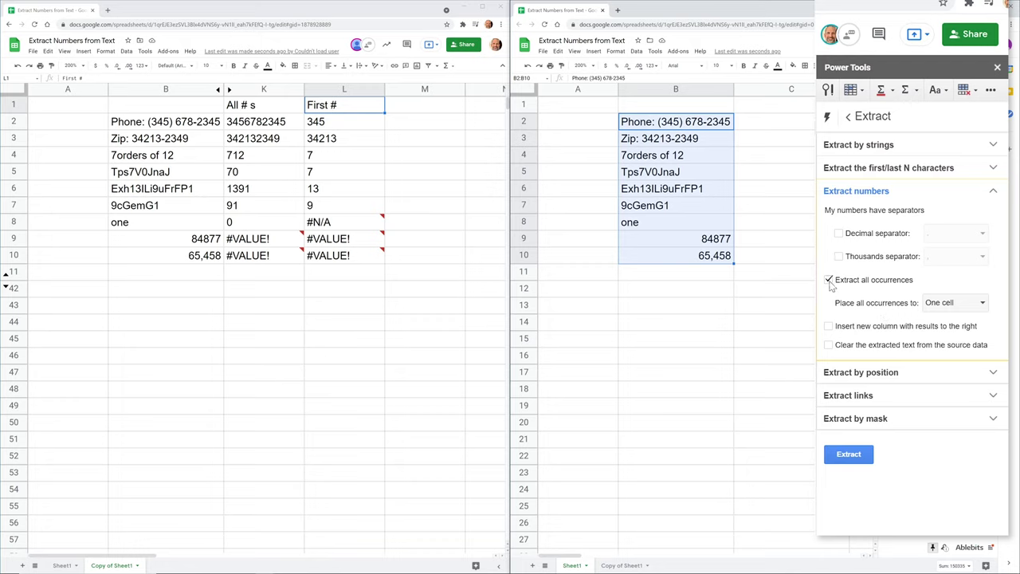
pyautogui.click(829, 280)
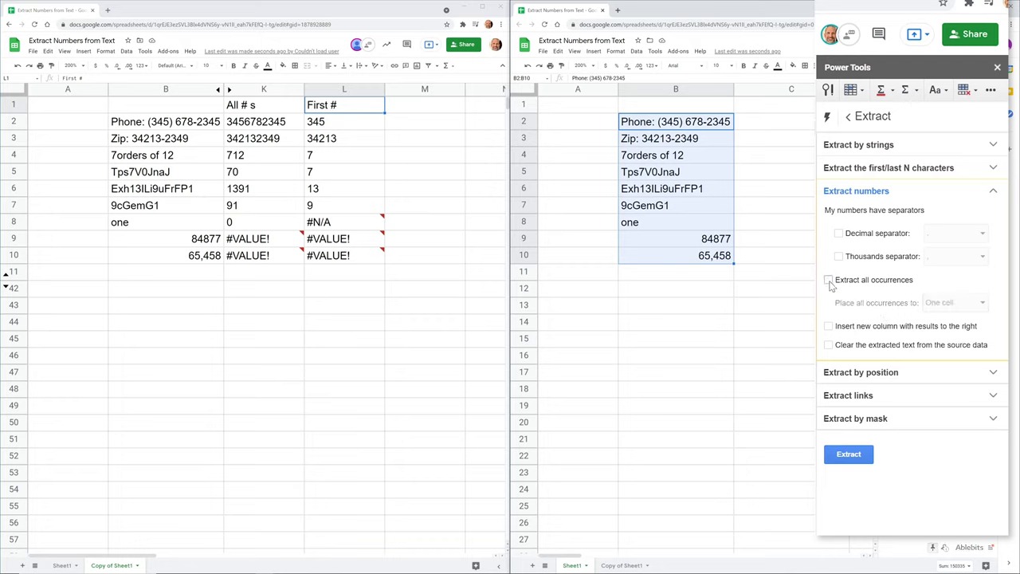
pyautogui.click(853, 463)
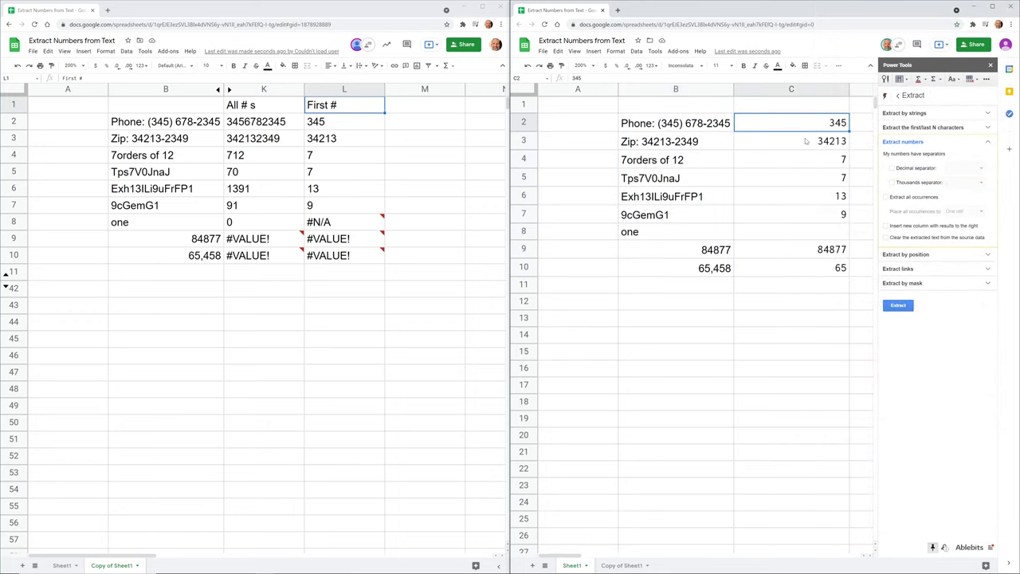
# Step: Check the extracted first numbers in C3:C6 of Sheet1 against the First # column of Copy of Sheet1
pyautogui.click(805, 142)
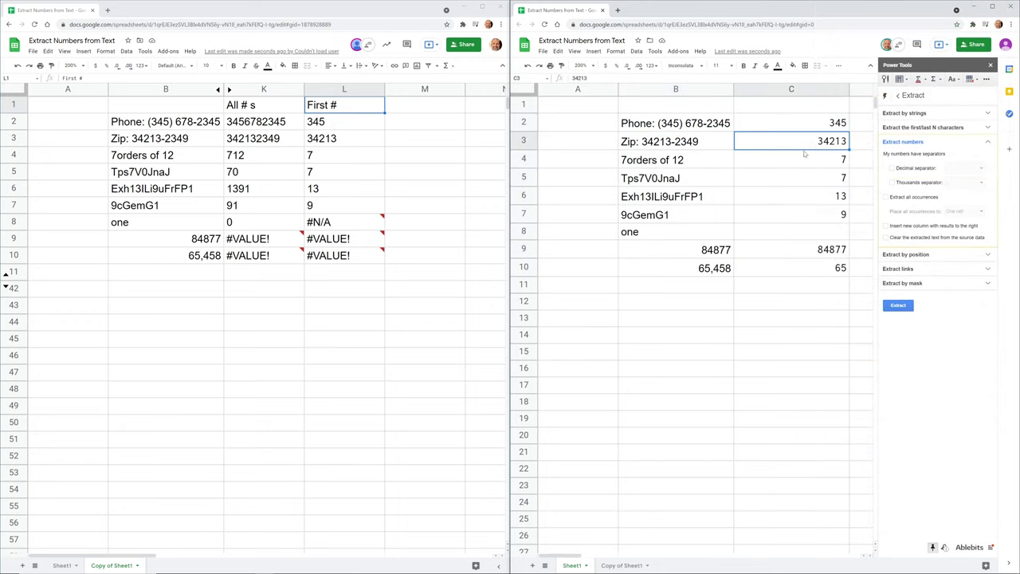
pyautogui.click(805, 164)
pyautogui.click(807, 179)
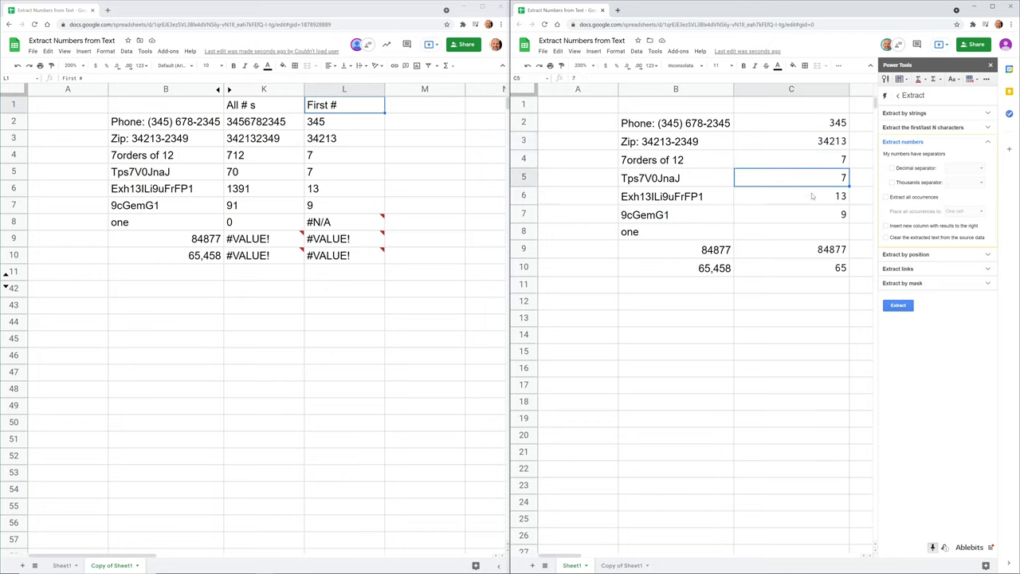
pyautogui.click(813, 196)
# Step: Clear C2:C10, extract the first numbers from B2:B10 again with the thousands separator option on, and check the result in C10
pyautogui.moveTo(809, 126); pyautogui.dragTo(813, 271)
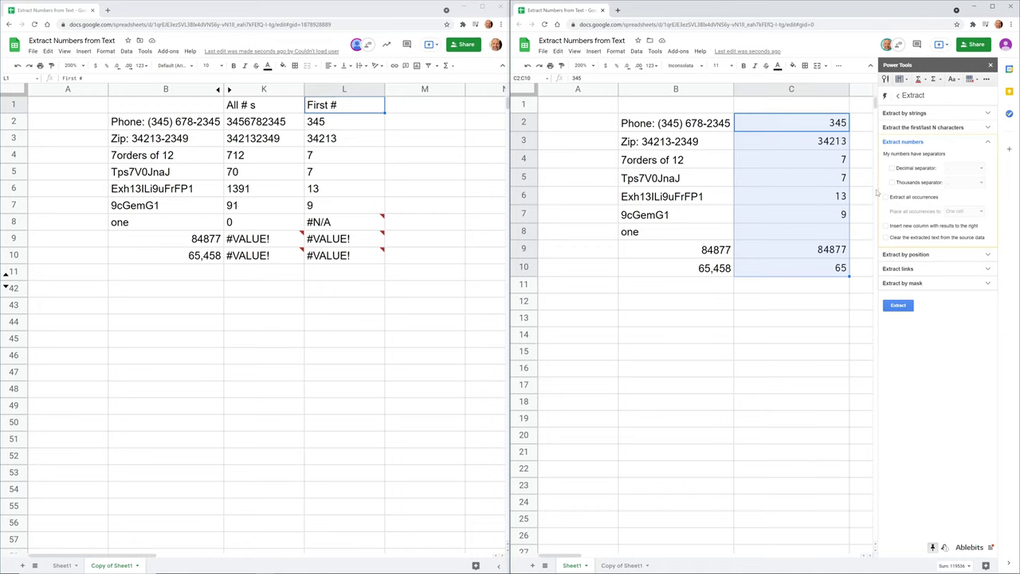
pyautogui.press('Delete')
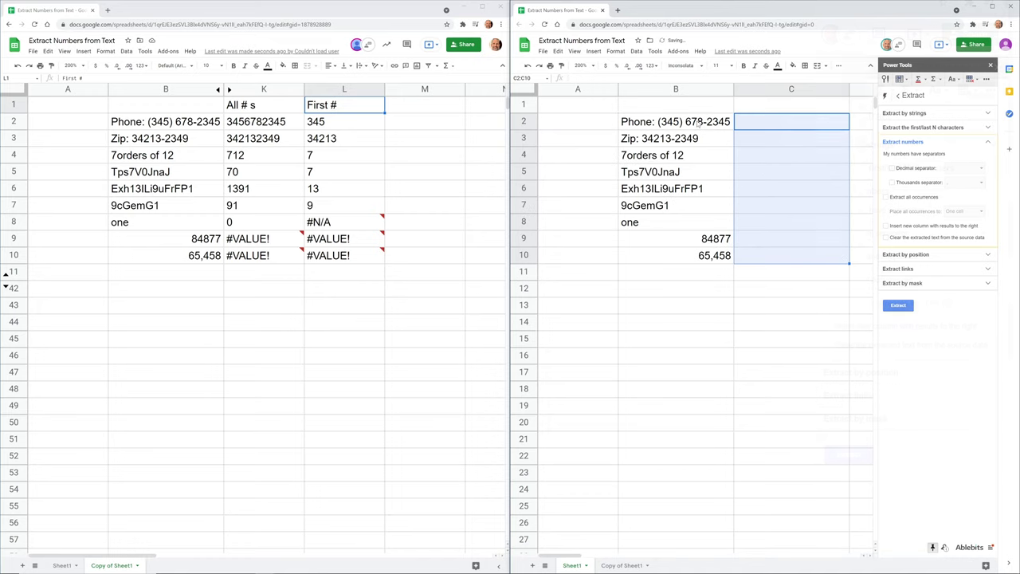
pyautogui.moveTo(676, 121); pyautogui.dragTo(679, 256)
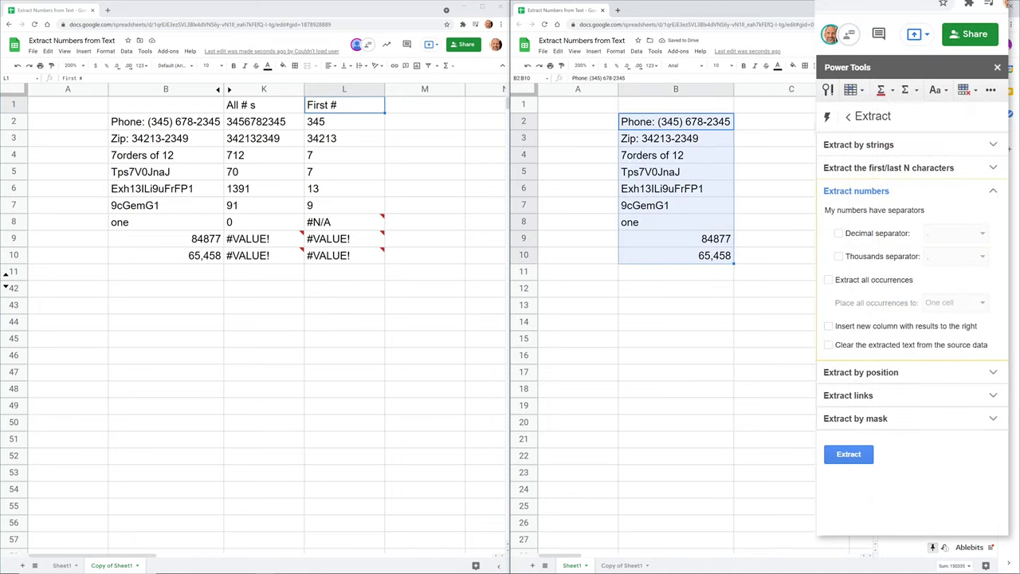
pyautogui.click(838, 256)
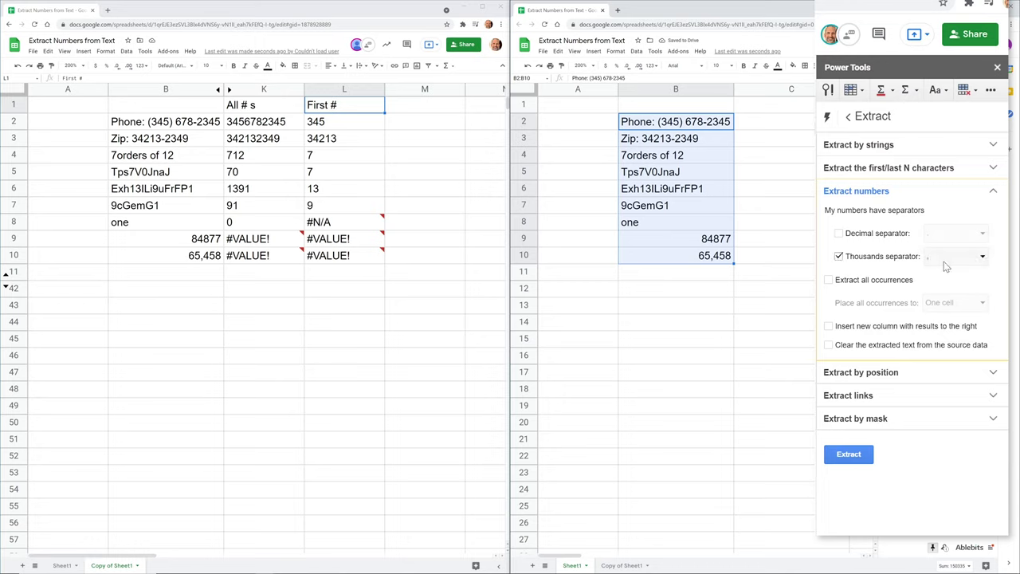
pyautogui.click(849, 457)
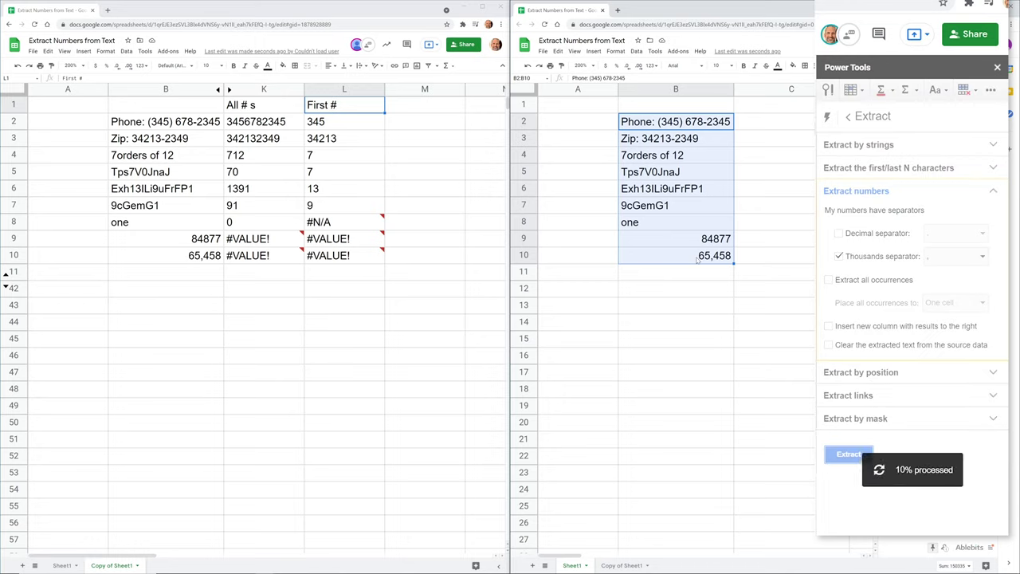
pyautogui.click(764, 271)
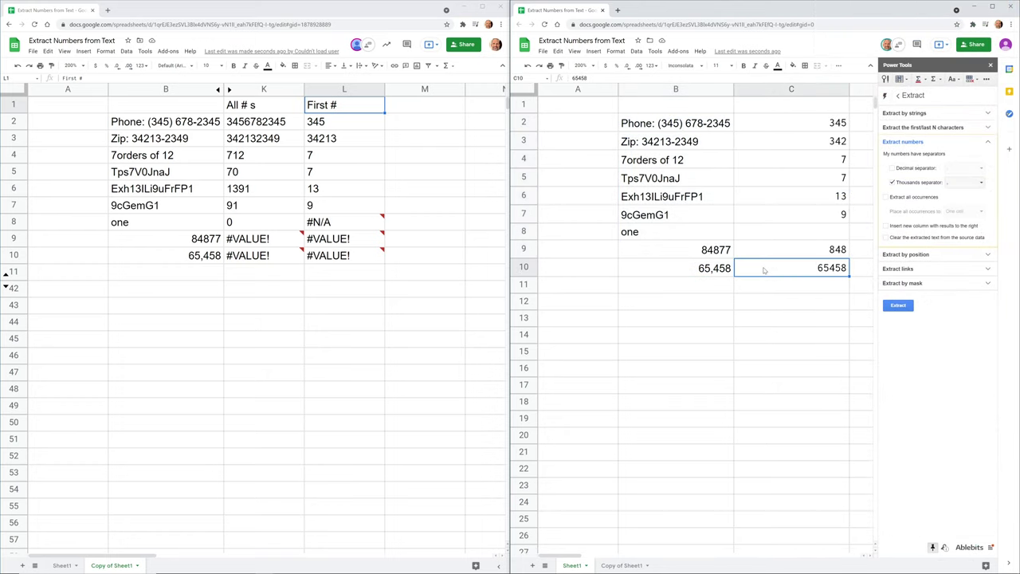